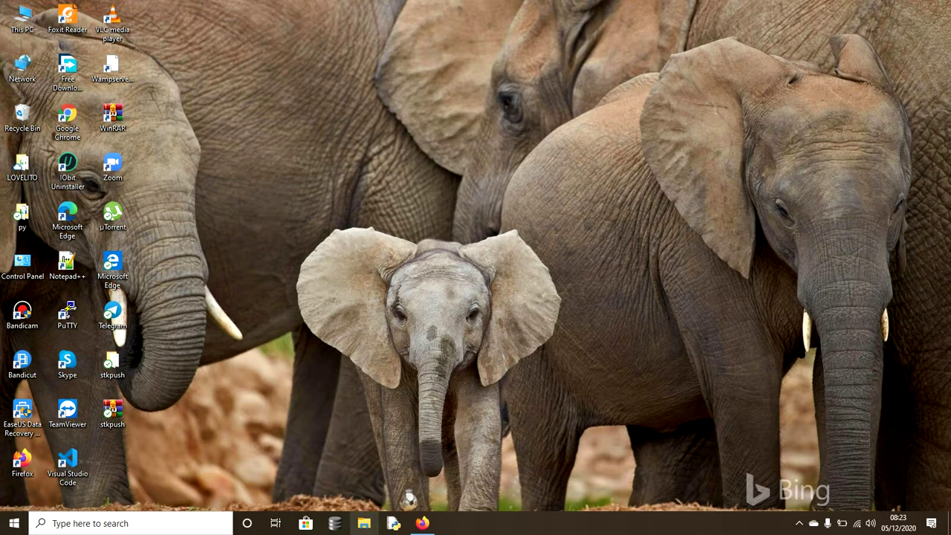
- Open File Explorer at Quick access from the taskbar
{"action": "left_click", "coordinate": [364, 523]}
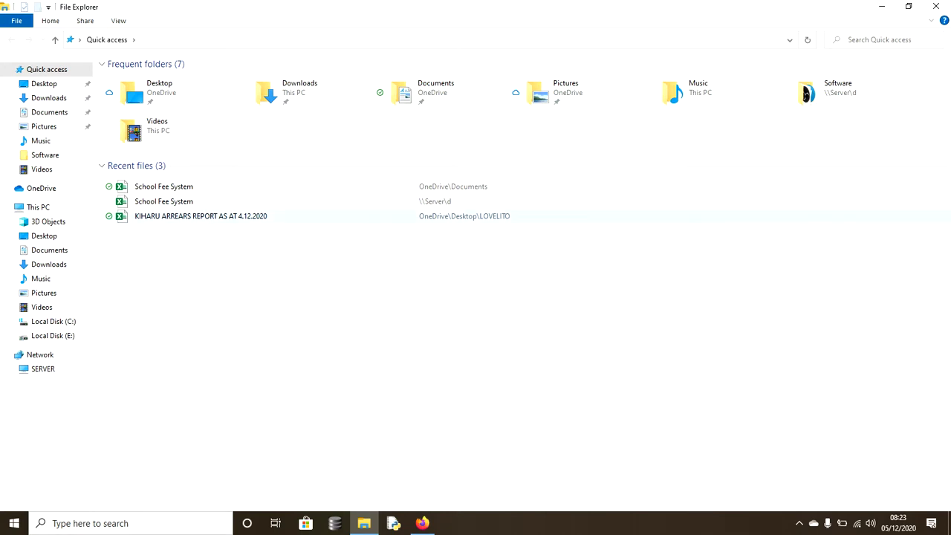
- Open School Fee System.xlsx from the Documents folder
{"action": "double_click", "coordinate": [436, 89]}
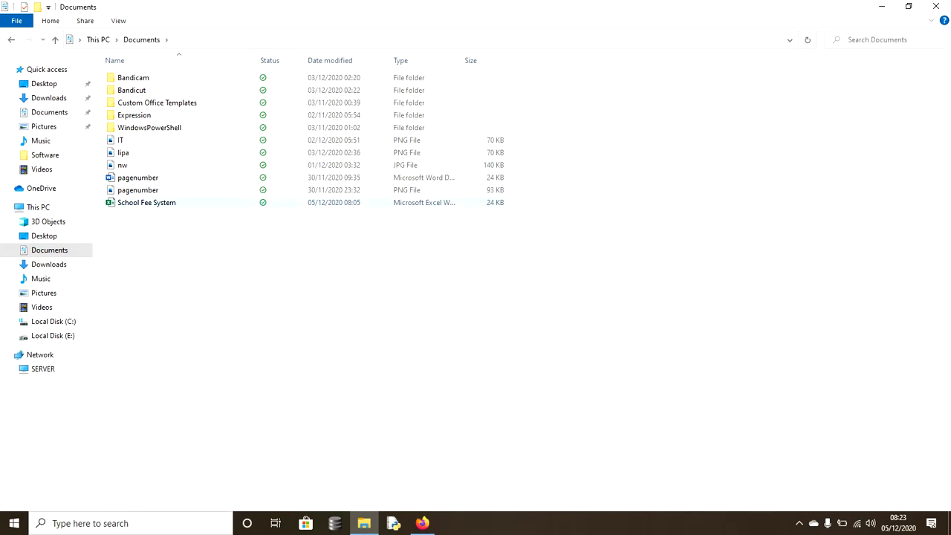
{"action": "left_click", "coordinate": [202, 202]}
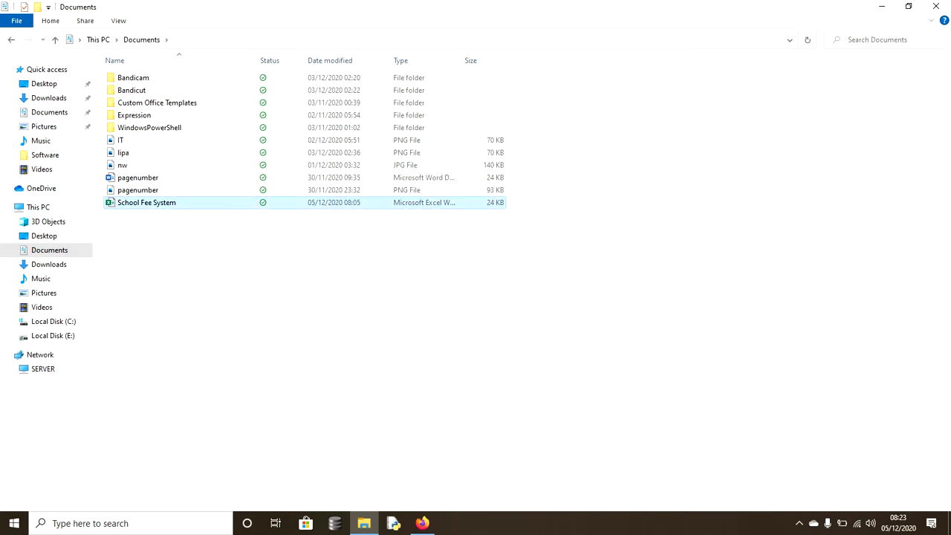
{"action": "key", "text": "Return"}
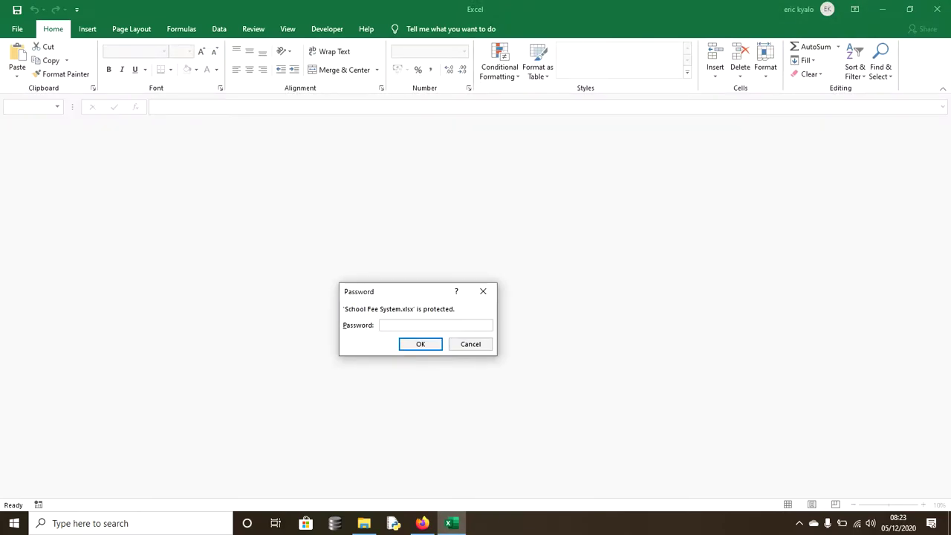
- Enter the open password and the write-access password to unlock School Fee System
{"action": "type", "text": "****"}
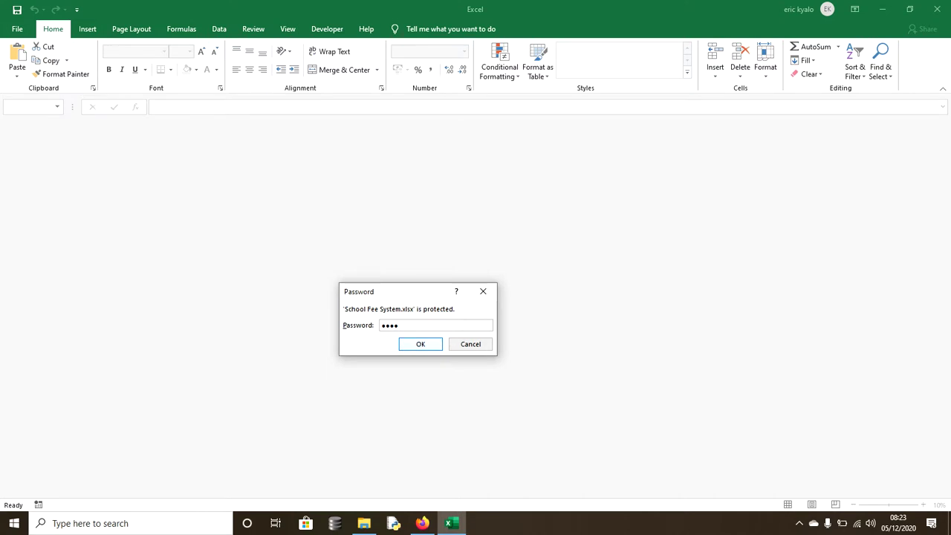
{"action": "key", "text": "Return"}
{"action": "type", "text": "****"}
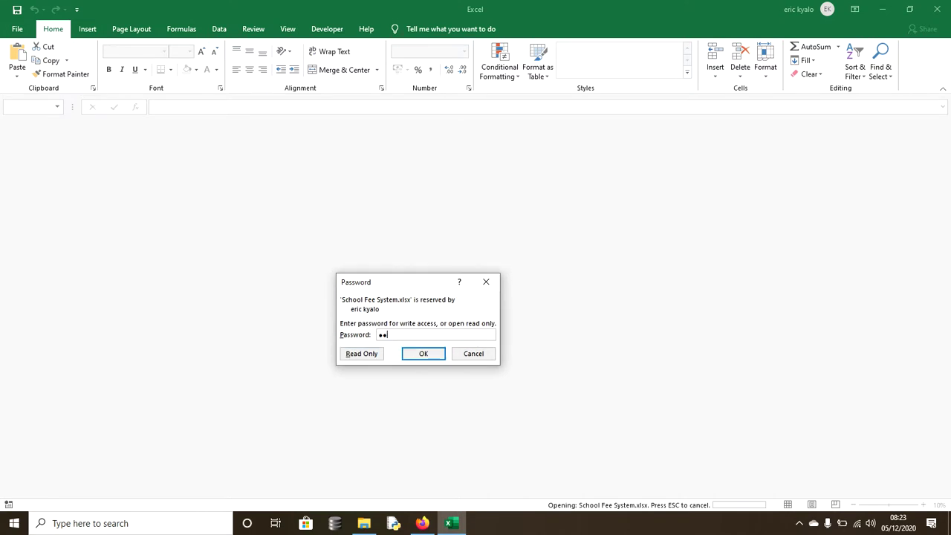
{"action": "key", "text": "Return"}
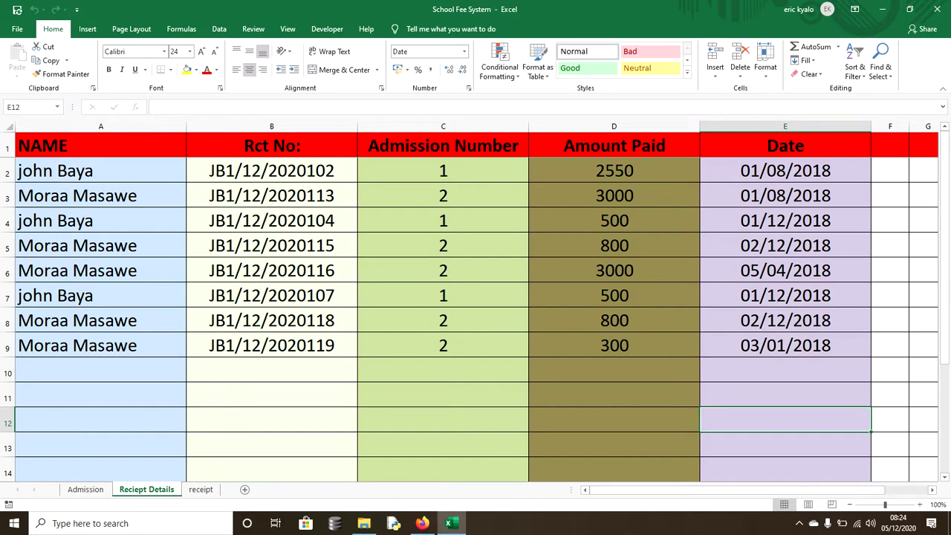
- Bring up the Admission sheet with B4 selected, glancing at Reciept Details on the way
{"action": "key", "text": "ctrl+Page_Up"}
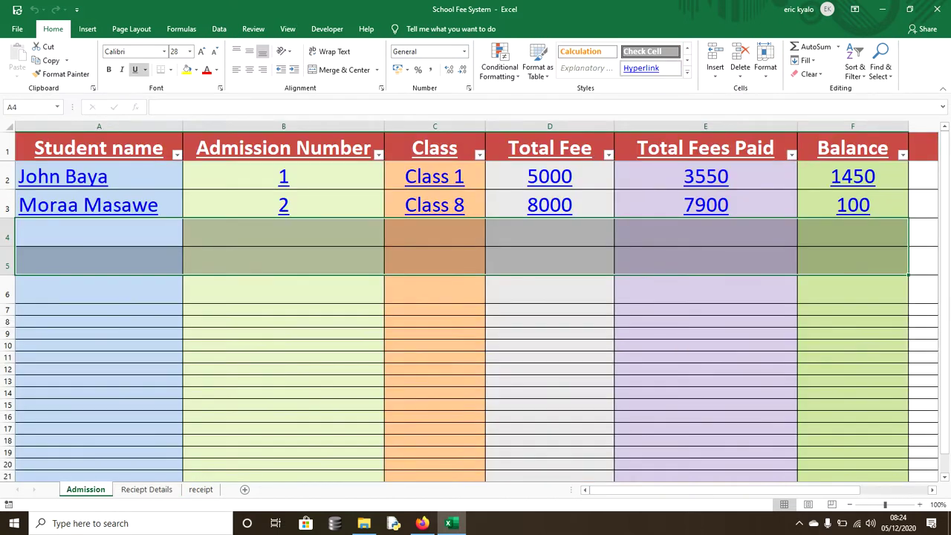
{"action": "left_click", "coordinate": [283, 232]}
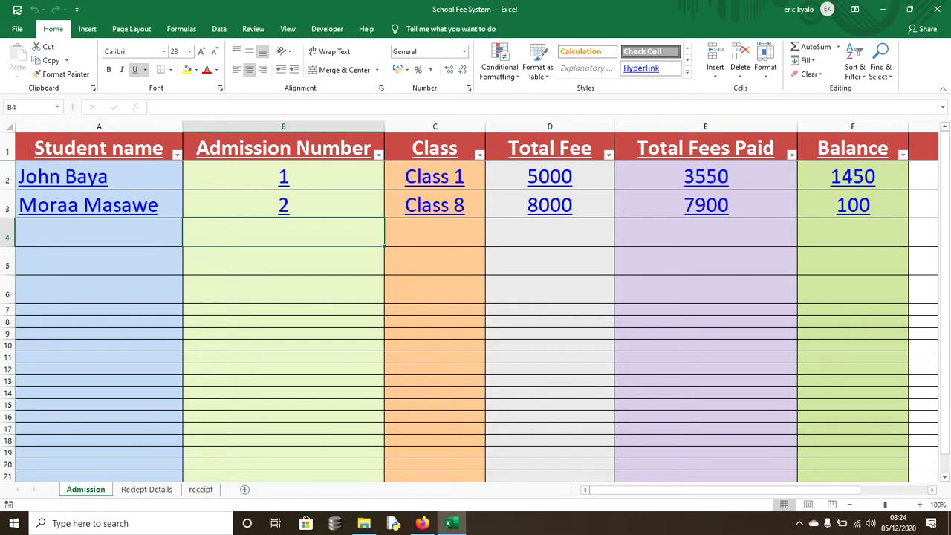
{"action": "key", "text": "ctrl+Page_Down"}
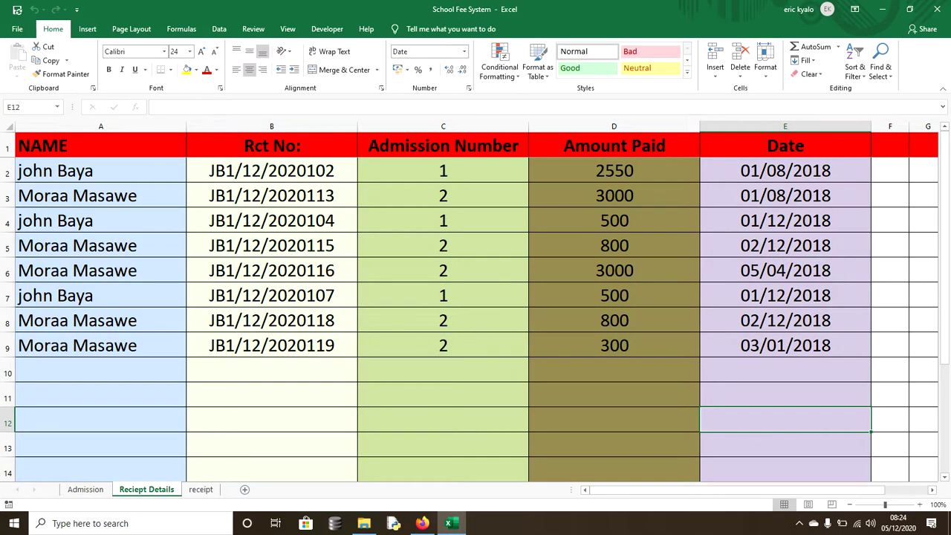
{"action": "key", "text": "ctrl+Page_Up"}
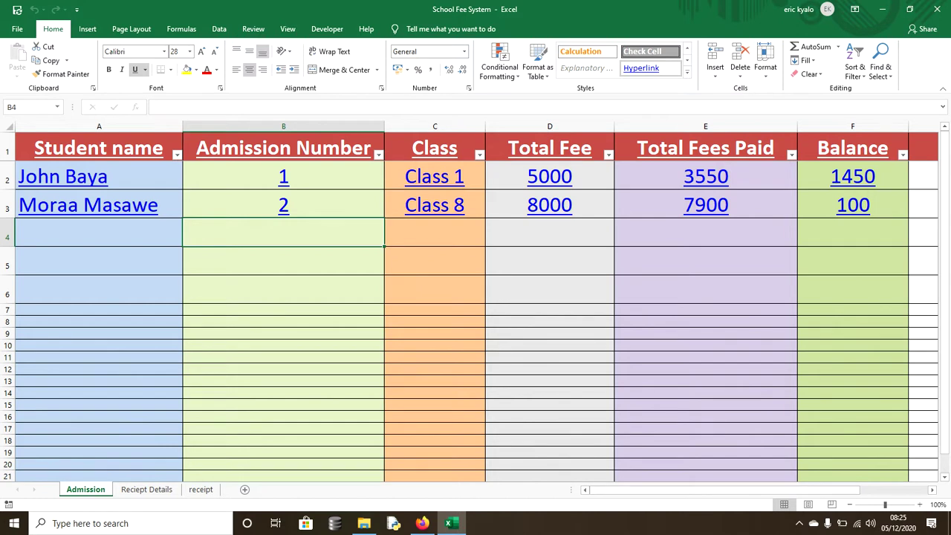
{"action": "left_click_drag", "start_coordinate": [661, 489], "coordinate": [729, 490]}
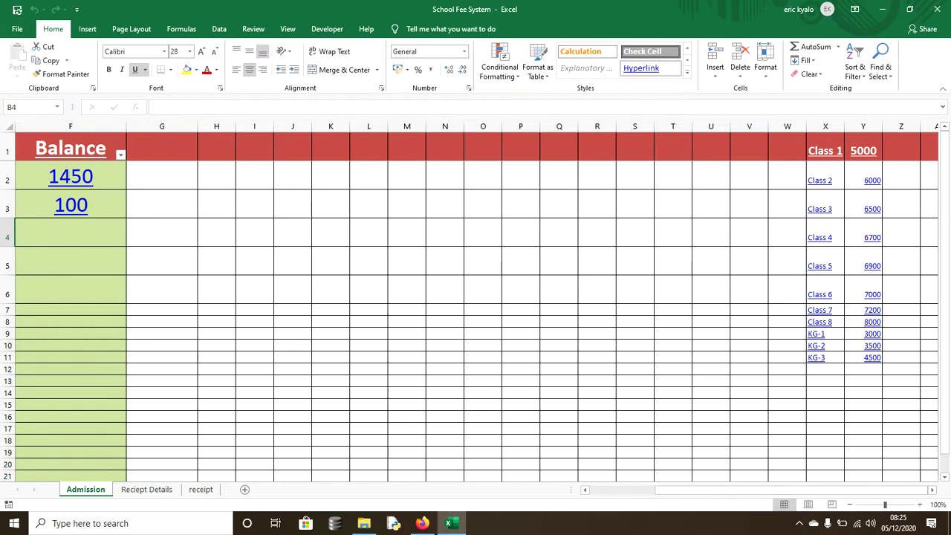
- Increase the font size of the class fee list in X1:Y11 by two steps
{"action": "left_click_drag", "start_coordinate": [825, 150], "coordinate": [876, 358]}
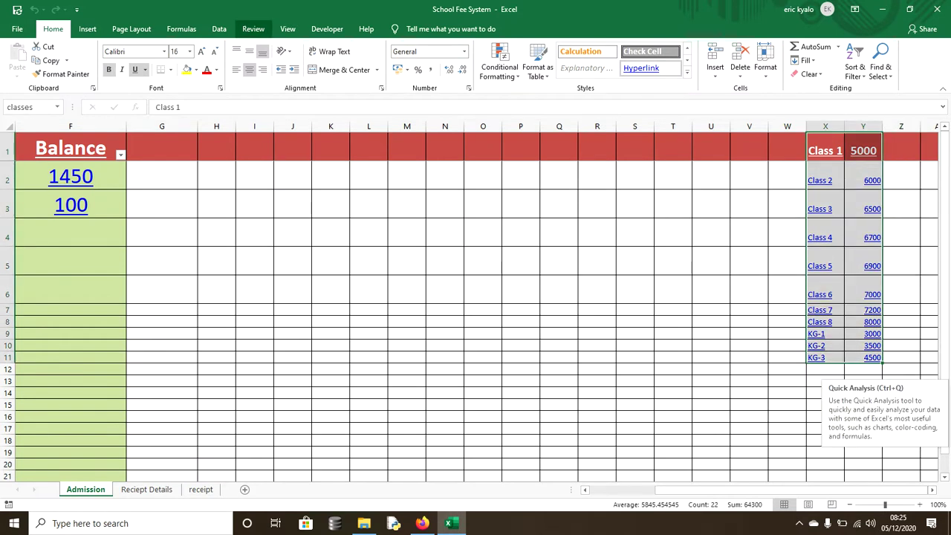
{"action": "left_click", "coordinate": [201, 51]}
{"action": "left_click", "coordinate": [201, 51]}
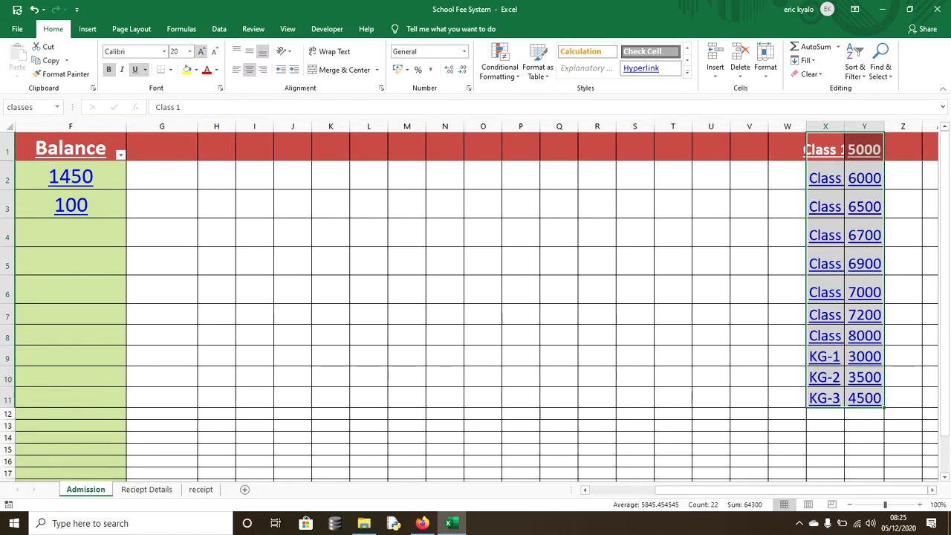
{"action": "left_click", "coordinate": [201, 51]}
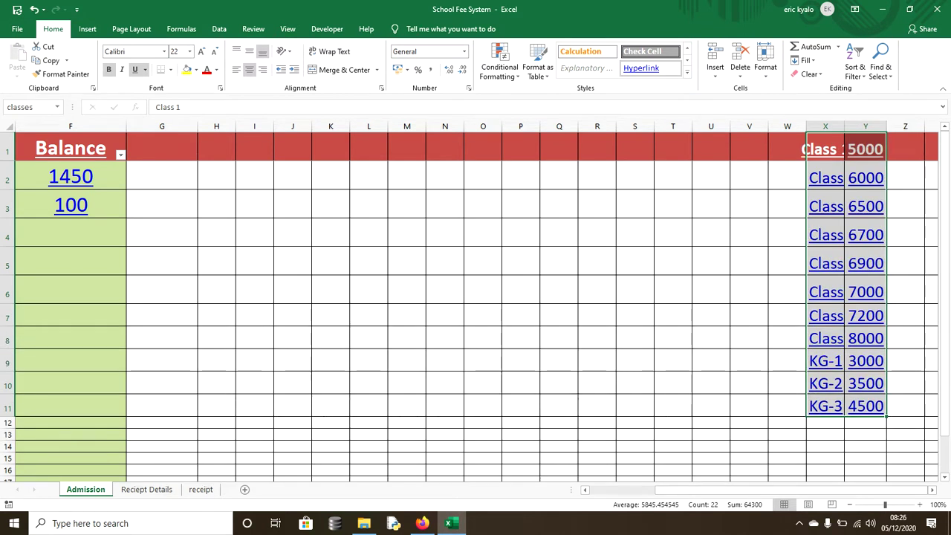
{"action": "left_click", "coordinate": [865, 406]}
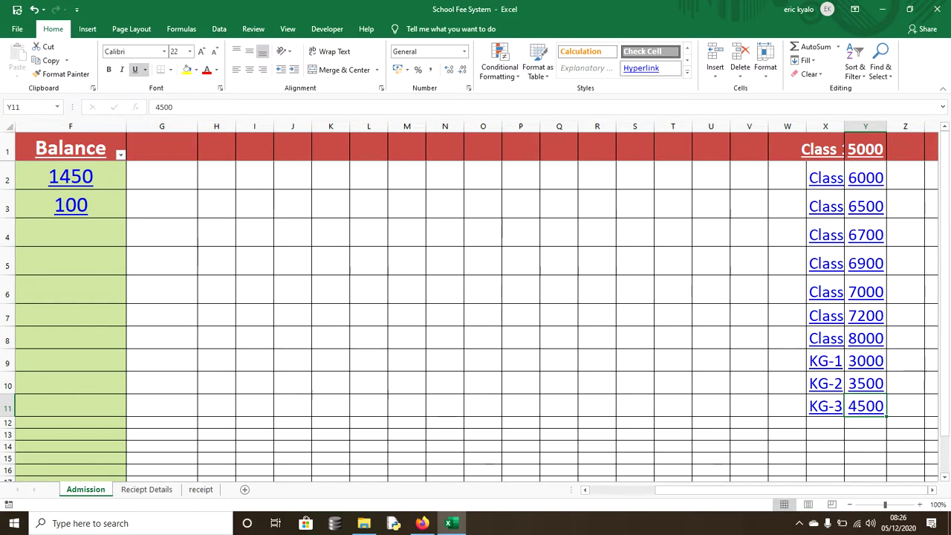
- Decrease the font size of the student table A1:F11 by two steps
{"action": "left_click_drag", "start_coordinate": [865, 406], "coordinate": [15, 152]}
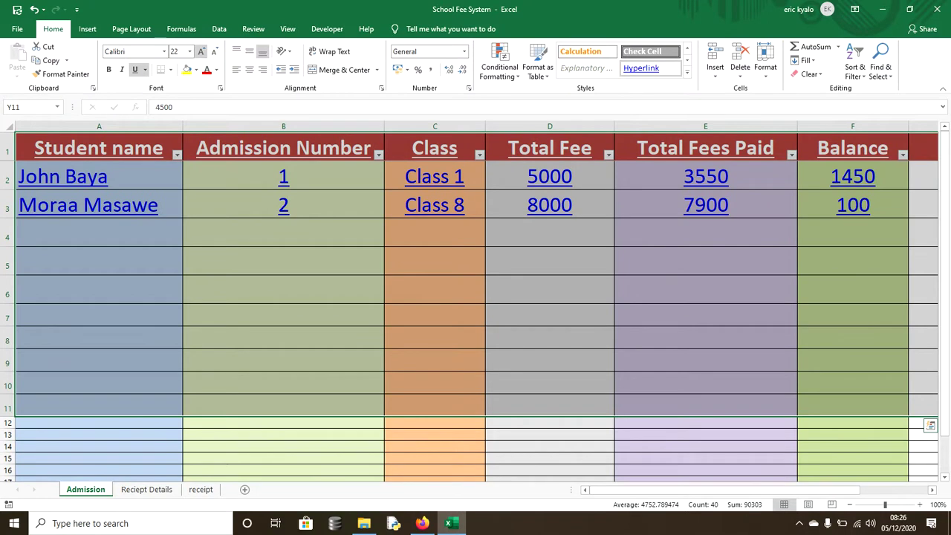
{"action": "left_click", "coordinate": [213, 51]}
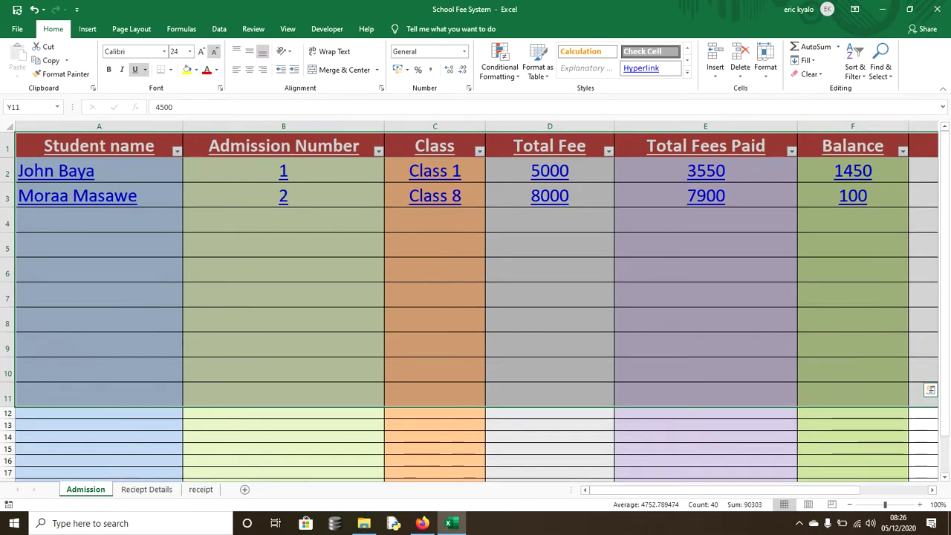
{"action": "left_click", "coordinate": [213, 51]}
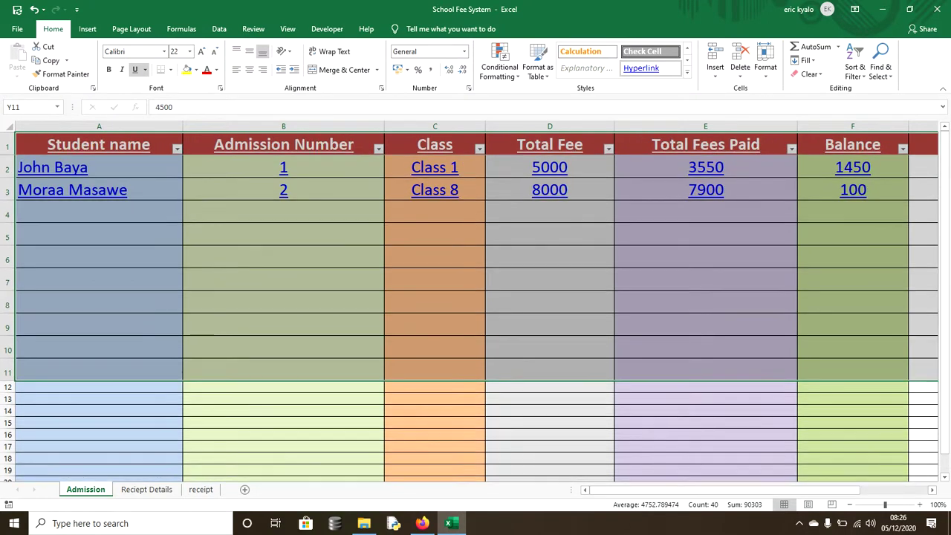
{"action": "left_click", "coordinate": [550, 347]}
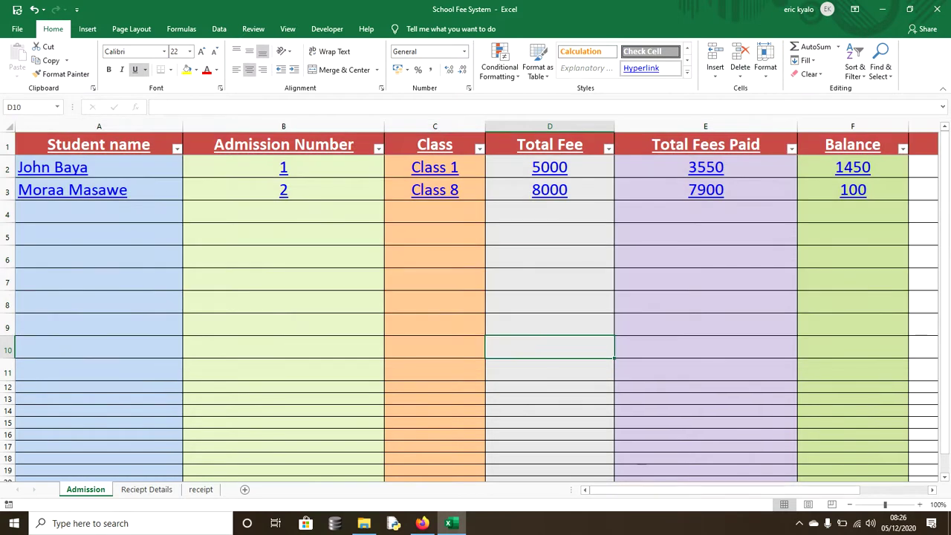
{"action": "left_click_drag", "start_coordinate": [638, 489], "coordinate": [704, 489]}
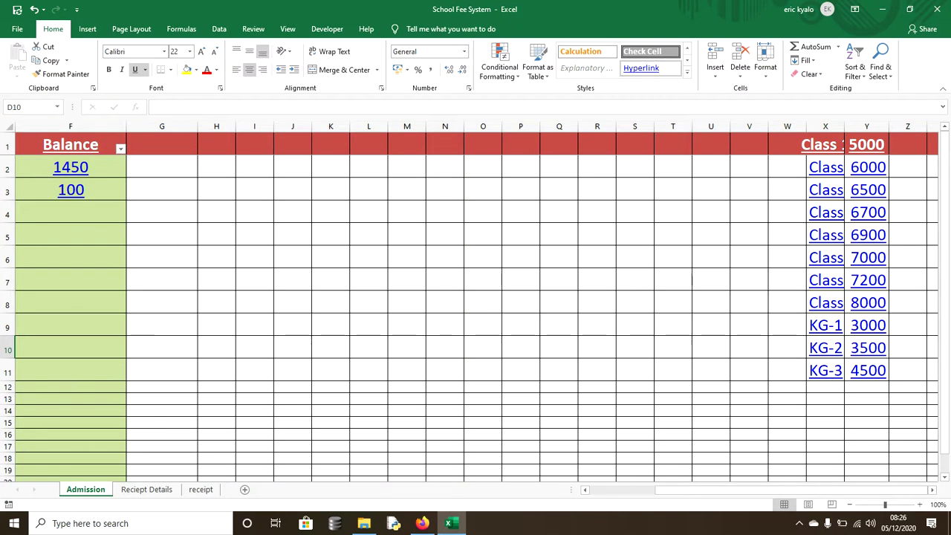
- Widen column X so the class names display fully
{"action": "left_click", "coordinate": [825, 167]}
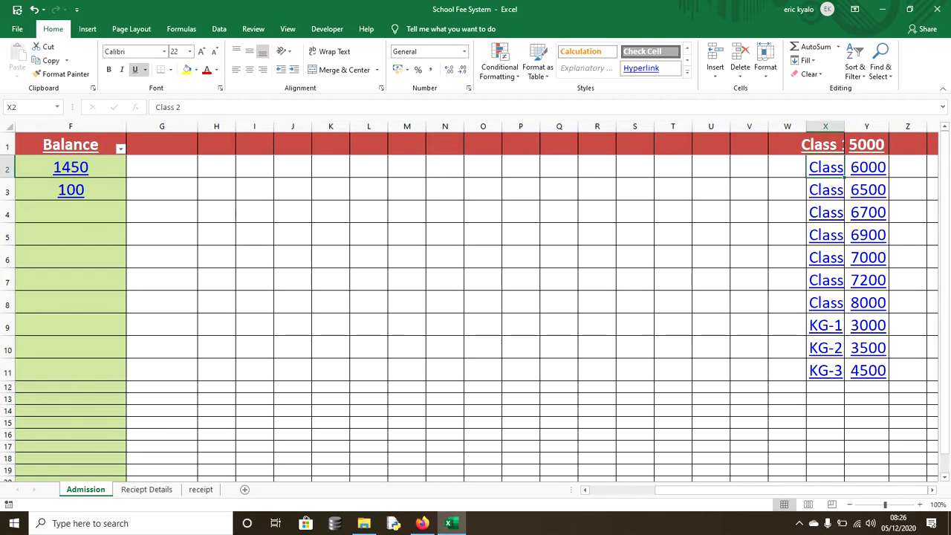
{"action": "left_click_drag", "start_coordinate": [844, 126], "coordinate": [867, 126]}
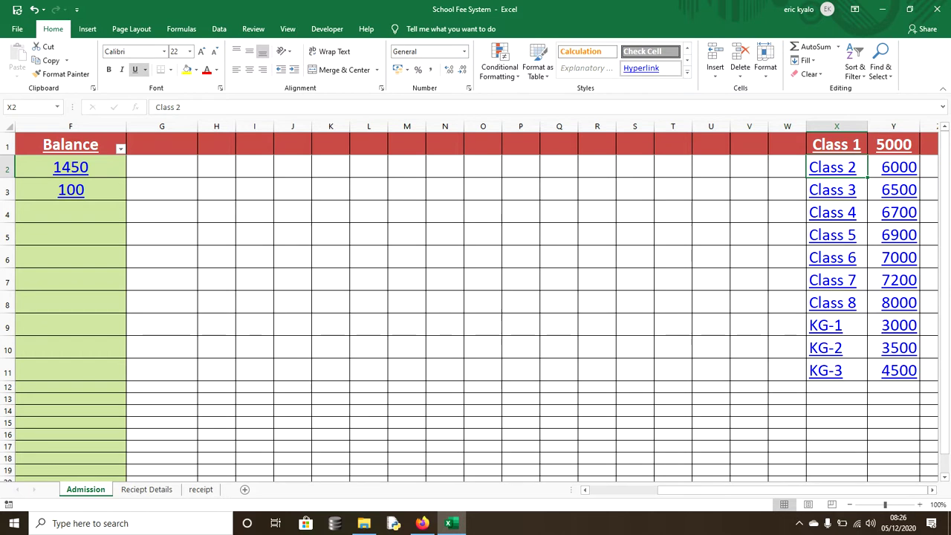
{"action": "left_click_drag", "start_coordinate": [867, 126], "coordinate": [875, 126]}
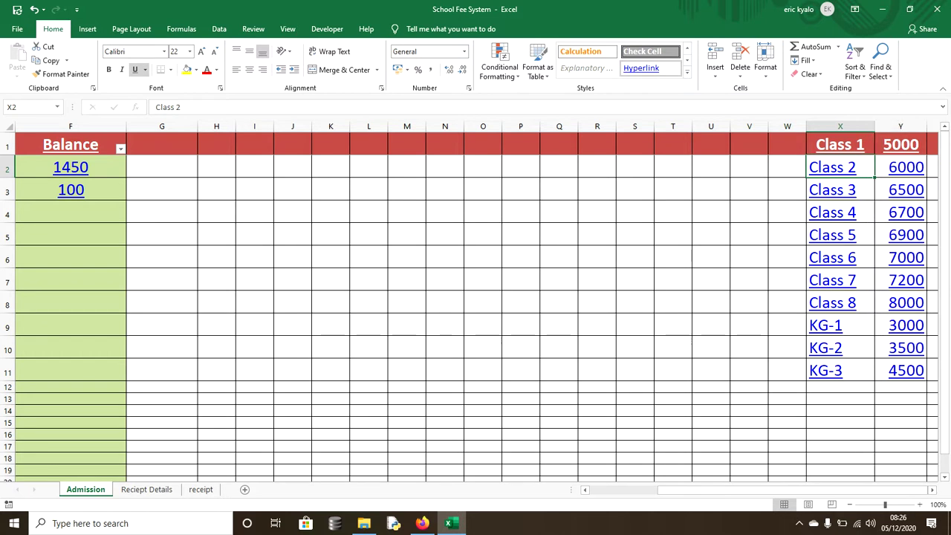
{"action": "left_click", "coordinate": [787, 257]}
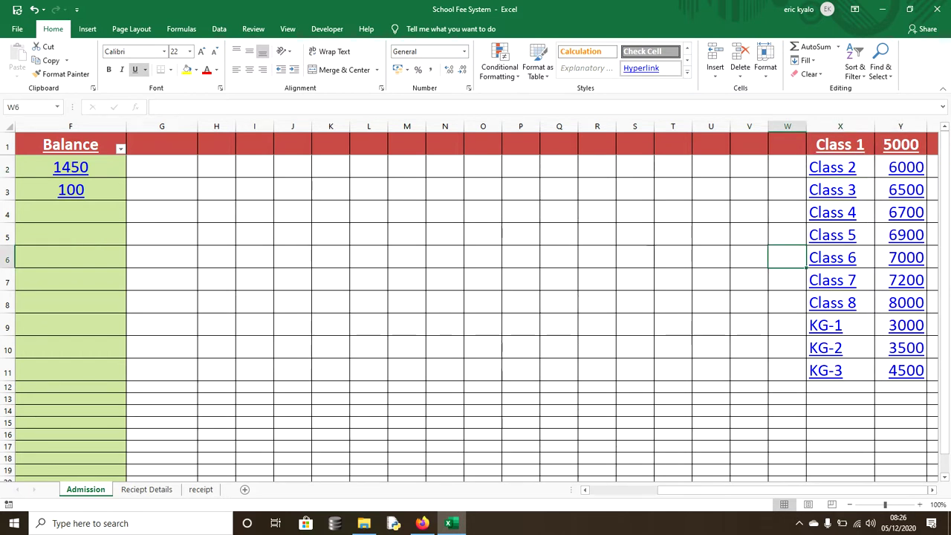
{"action": "left_click_drag", "start_coordinate": [743, 490], "coordinate": [676, 489]}
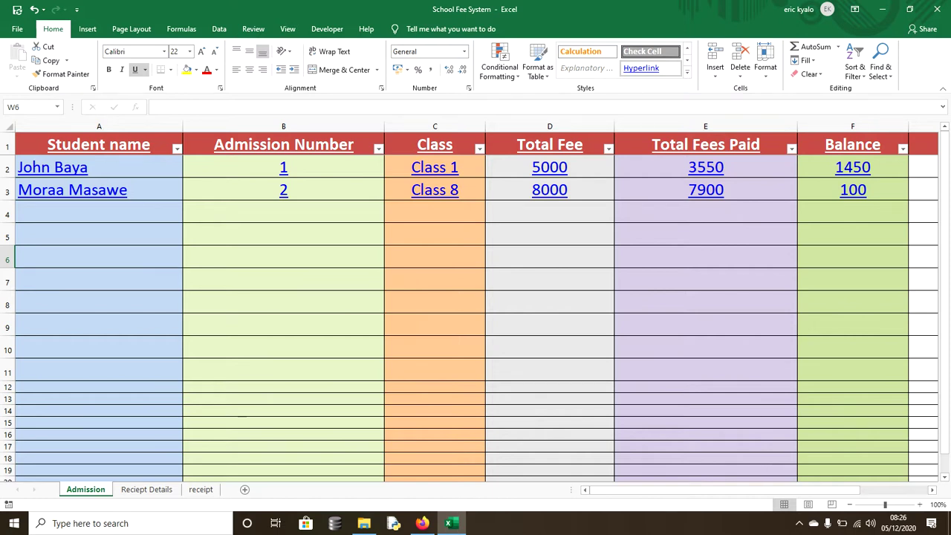
- Add the new student's name in A4 and continue the admission numbers to 3
{"action": "left_click", "coordinate": [99, 213]}
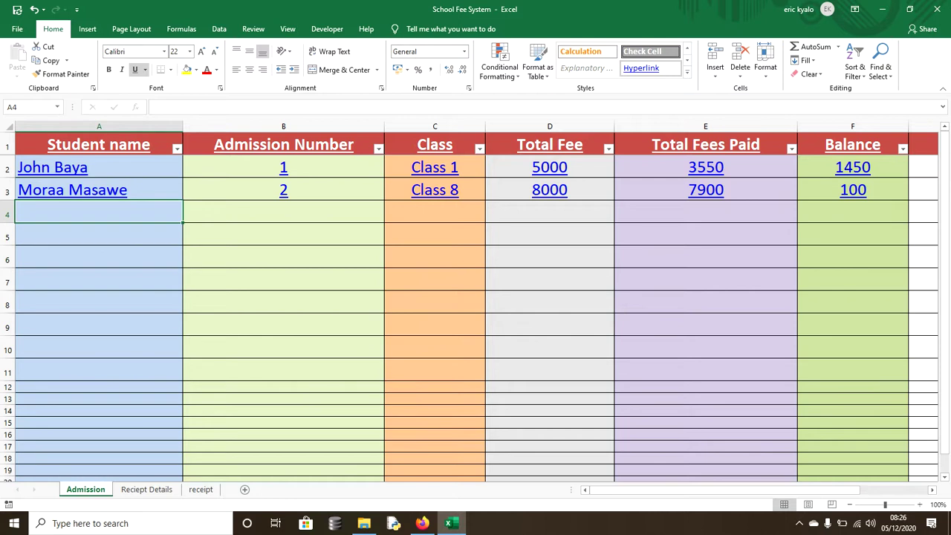
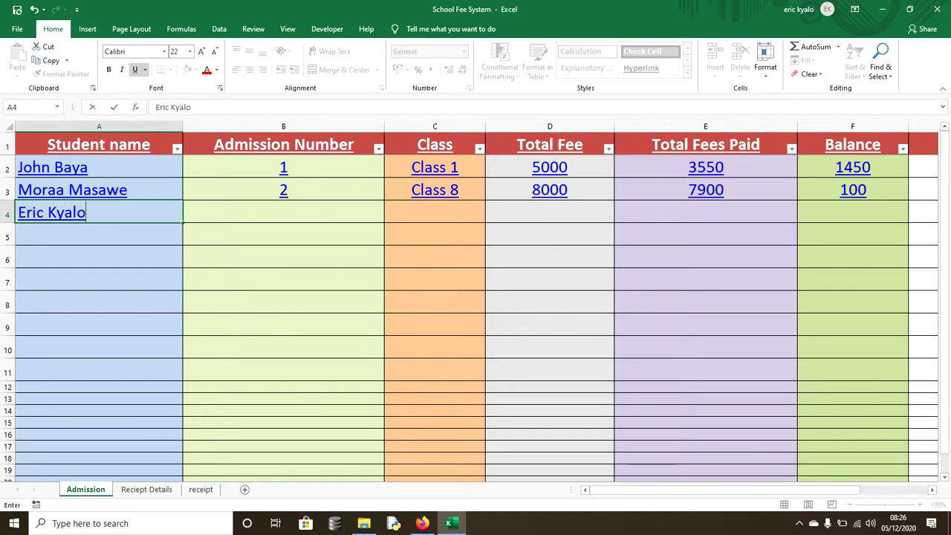
{"action": "key", "text": "Tab"}
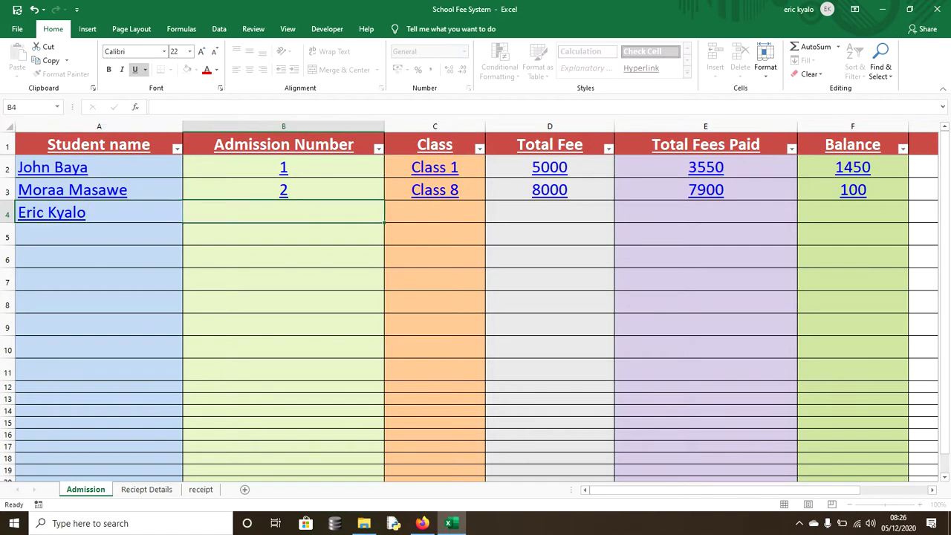
{"action": "key", "text": "Up"}
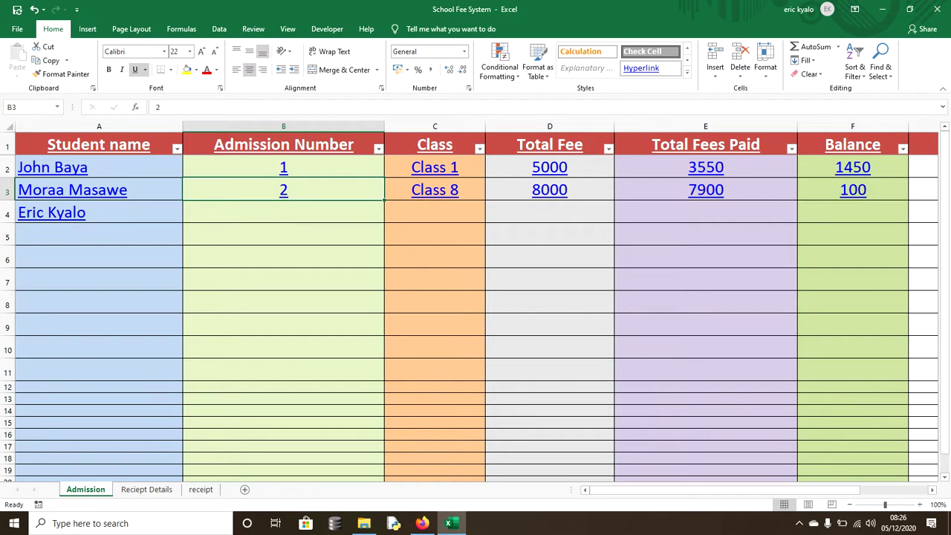
{"action": "left_click_drag", "start_coordinate": [384, 201], "coordinate": [380, 217]}
- Choose Class 7 from the class dropdown in C4
{"action": "left_click", "coordinate": [435, 212]}
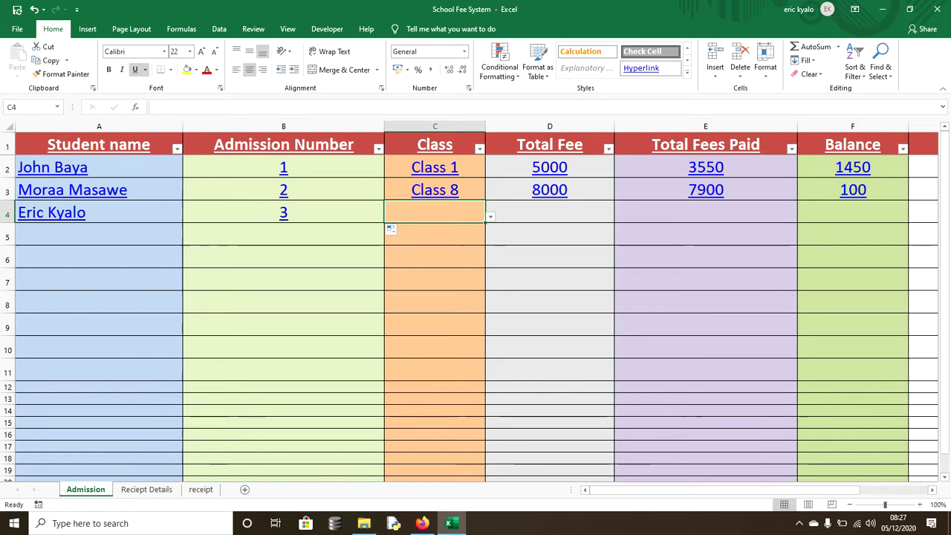
{"action": "left_click_drag", "start_coordinate": [668, 489], "coordinate": [635, 489]}
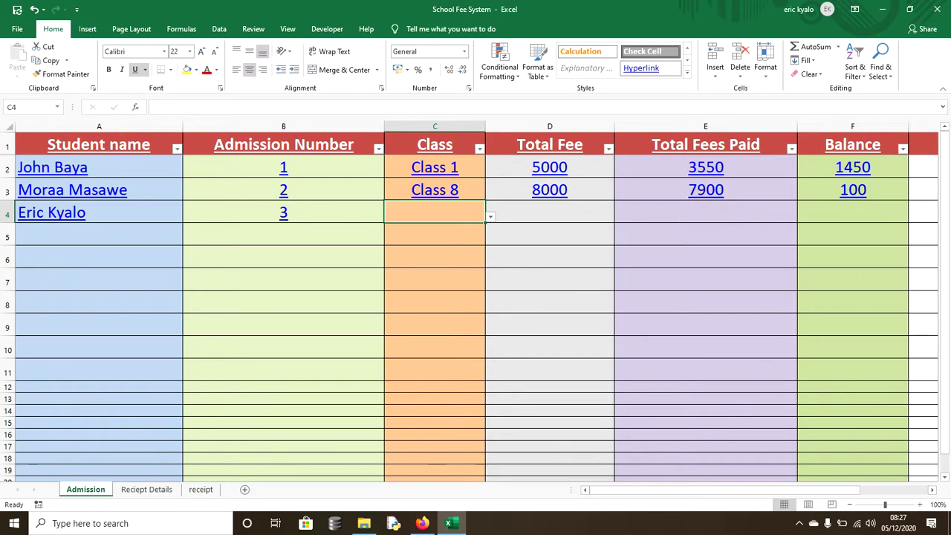
{"action": "key", "text": "alt+Down"}
{"action": "key", "text": "Down"}
{"action": "key", "text": "Down"}
{"action": "key", "text": "Down"}
{"action": "key", "text": "Down"}
{"action": "key", "text": "Down"}
{"action": "key", "text": "Down"}
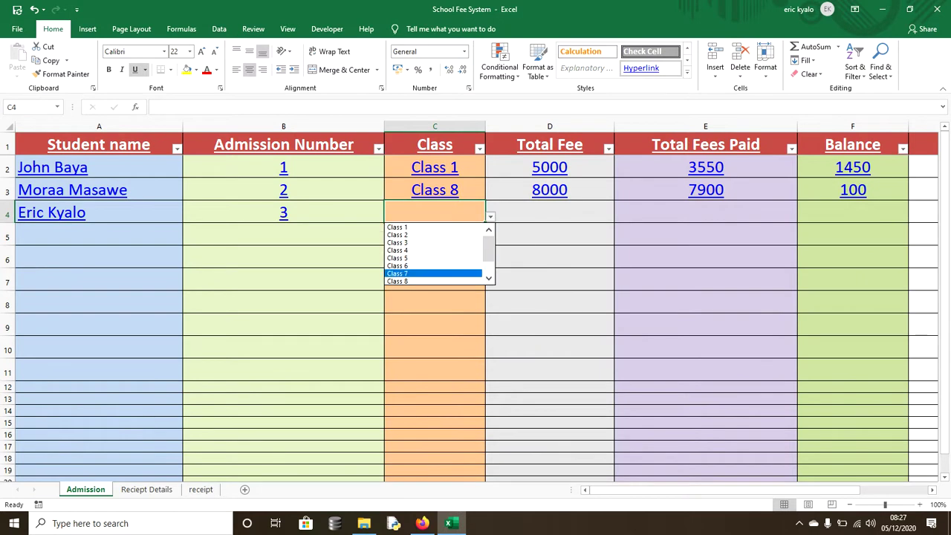
{"action": "key", "text": "Return"}
- Copy the total fee, fees paid and balance formulas down to row 4 (7200, 0, 7200)
{"action": "left_click", "coordinate": [550, 212]}
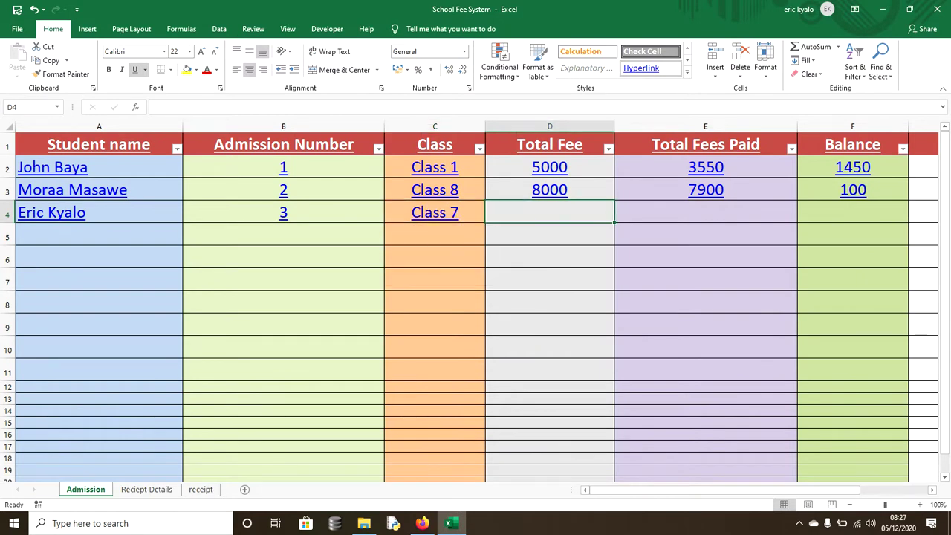
{"action": "left_click", "coordinate": [550, 191]}
{"action": "left_click_drag", "start_coordinate": [614, 202], "coordinate": [614, 219]}
{"action": "left_click", "coordinate": [706, 191]}
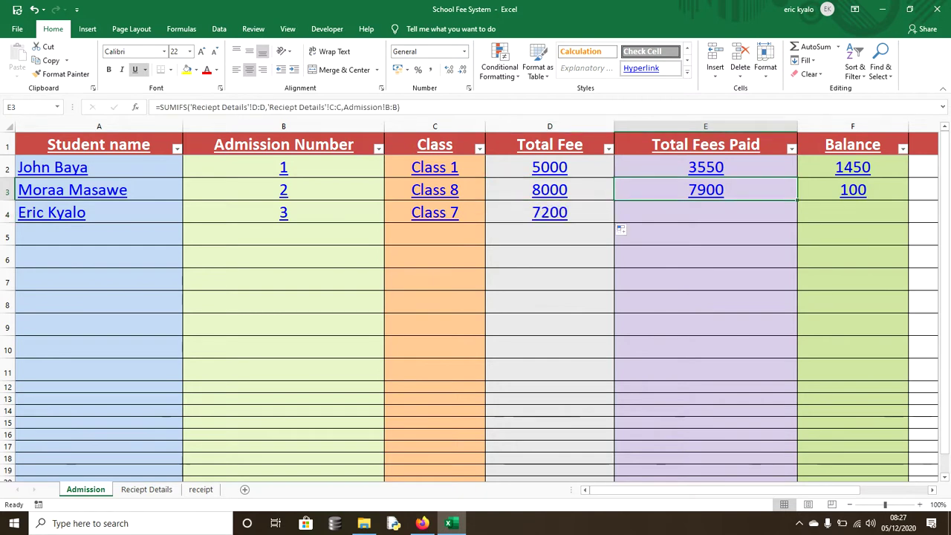
{"action": "left_click_drag", "start_coordinate": [797, 200], "coordinate": [797, 220]}
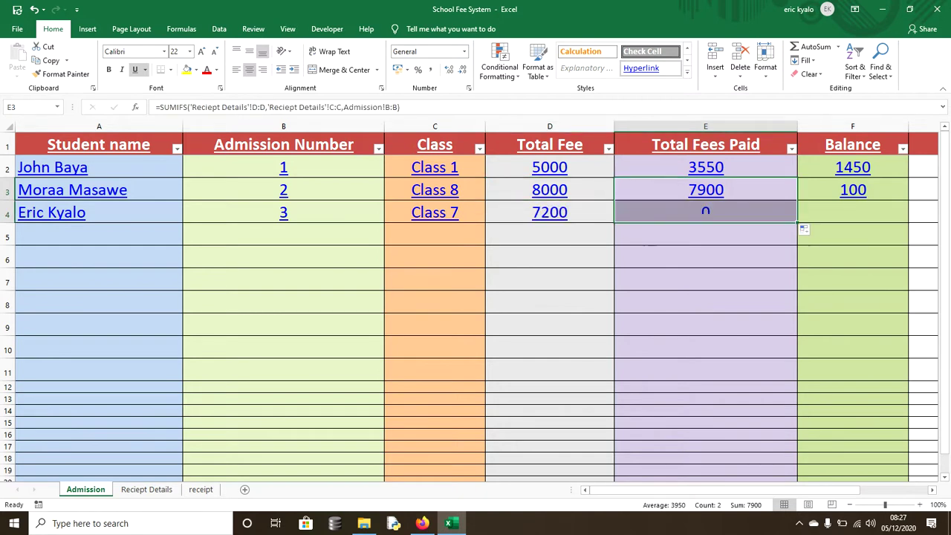
{"action": "left_click", "coordinate": [853, 190]}
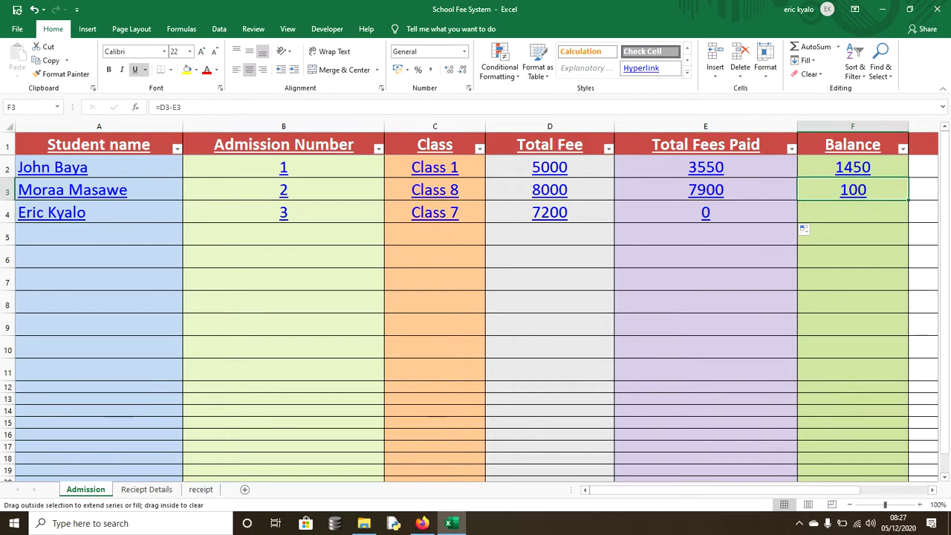
{"action": "left_click_drag", "start_coordinate": [908, 201], "coordinate": [908, 223]}
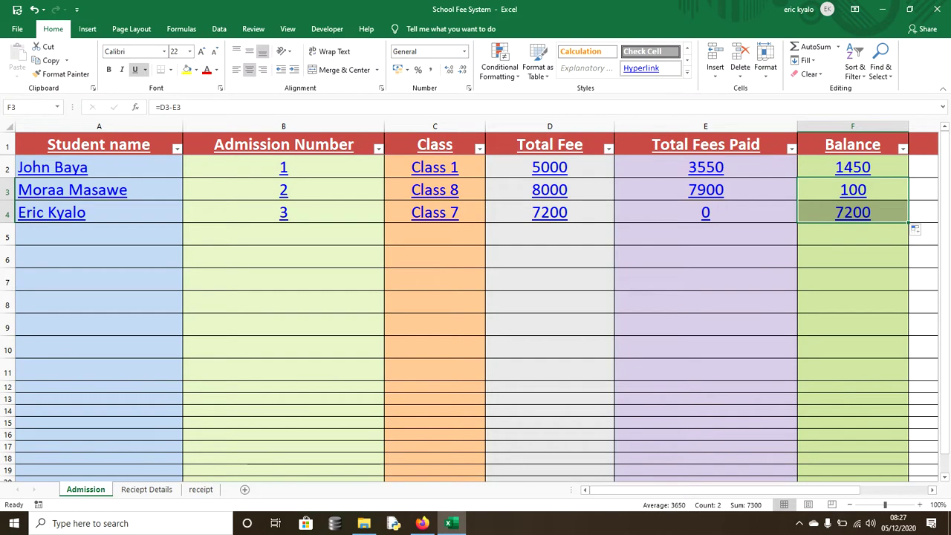
{"action": "left_click", "coordinate": [146, 488]}
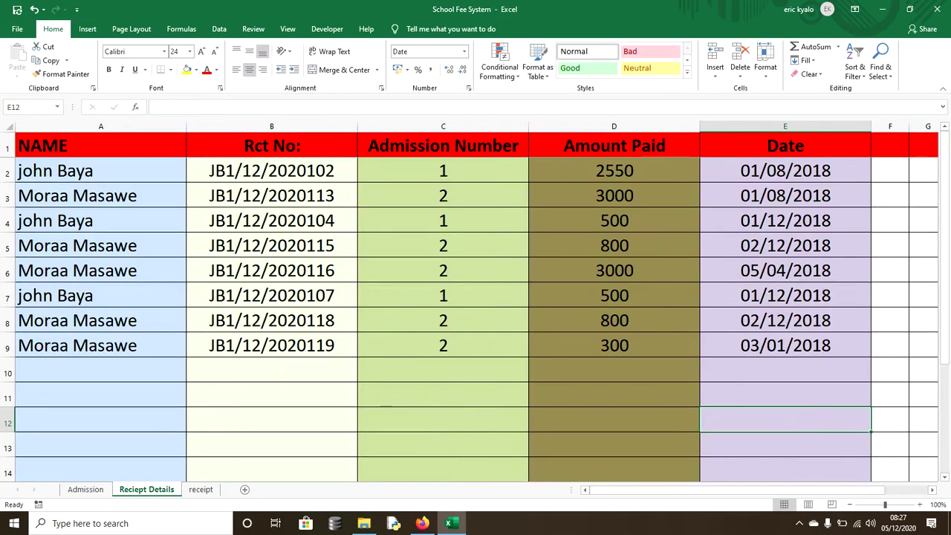
- Enter the new student's name in A10 and review B9's NOW()-based receipt formula
{"action": "left_click", "coordinate": [101, 369]}
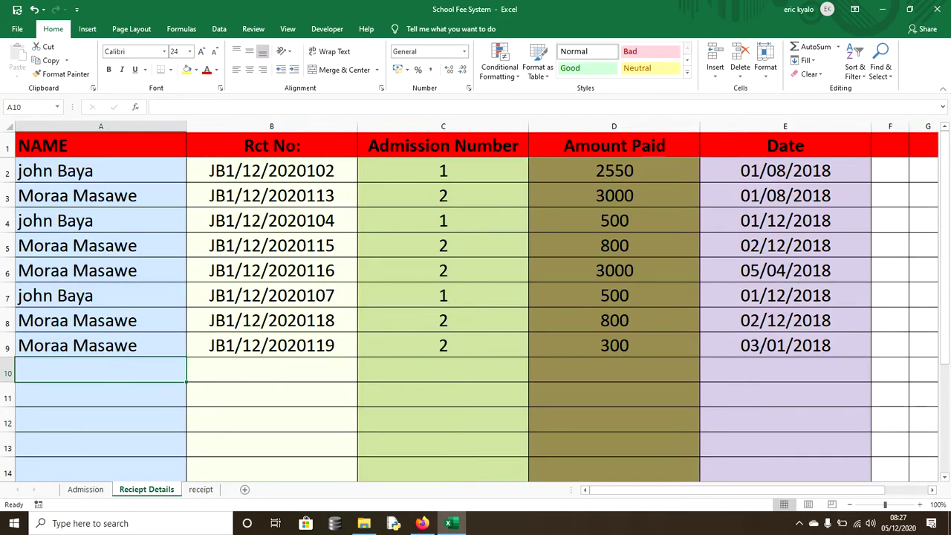
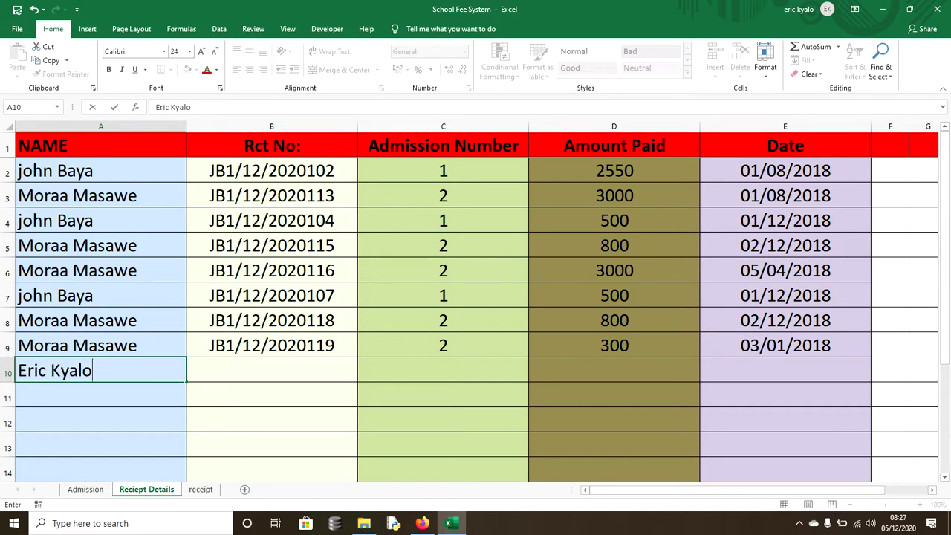
{"action": "key", "text": "Tab"}
{"action": "key", "text": "Up"}
{"action": "key", "text": "F2"}
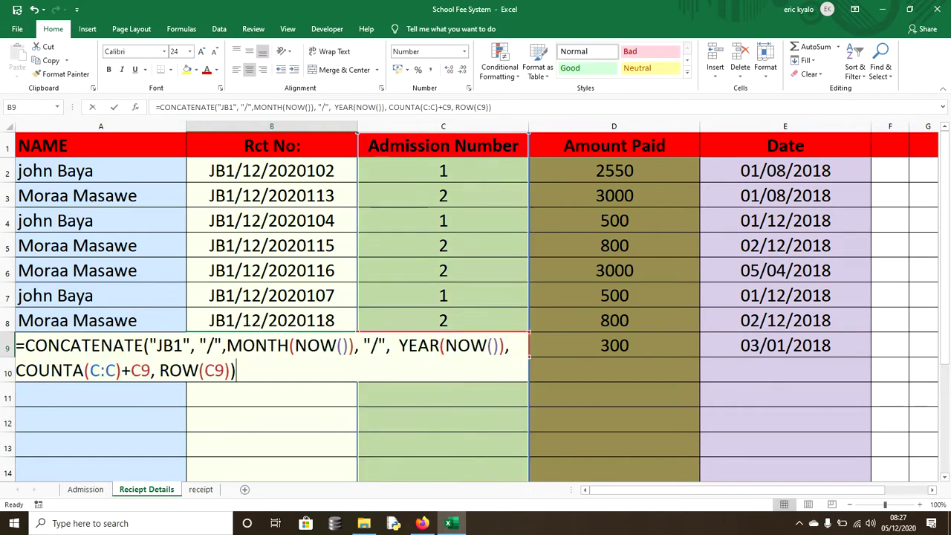
{"action": "double_click", "coordinate": [316, 346]}
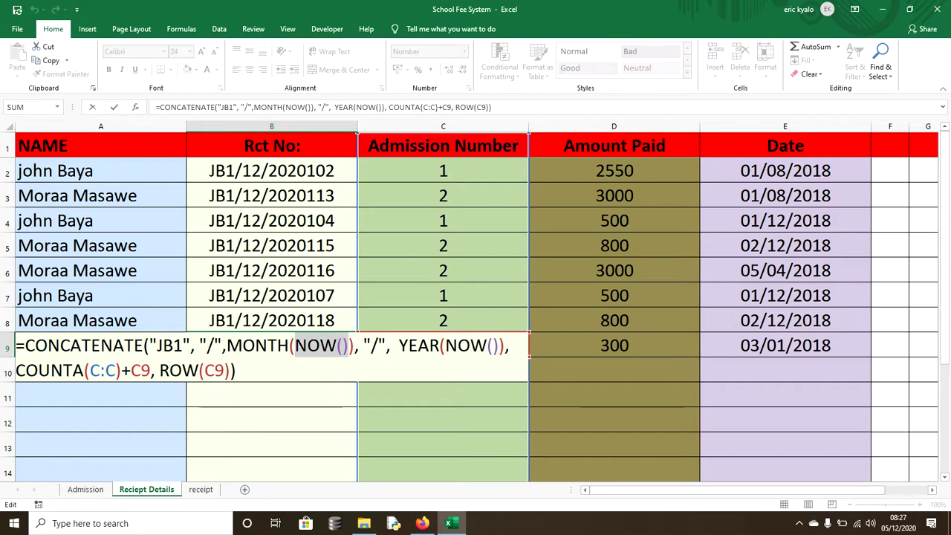
{"action": "key", "text": "Return"}
- Copy the receipt number formula into B10, producing JB1/12/2020910
{"action": "key", "text": "Up"}
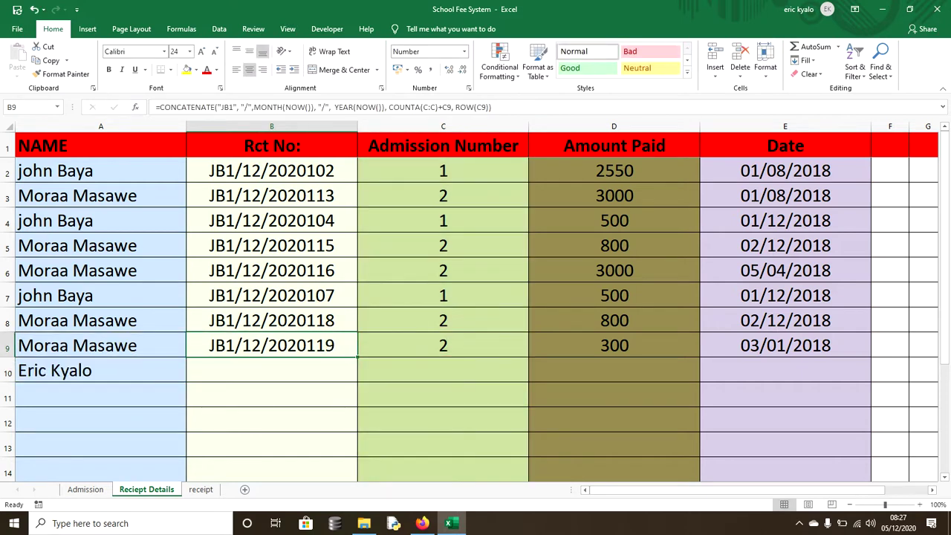
{"action": "left_click_drag", "start_coordinate": [358, 357], "coordinate": [357, 381]}
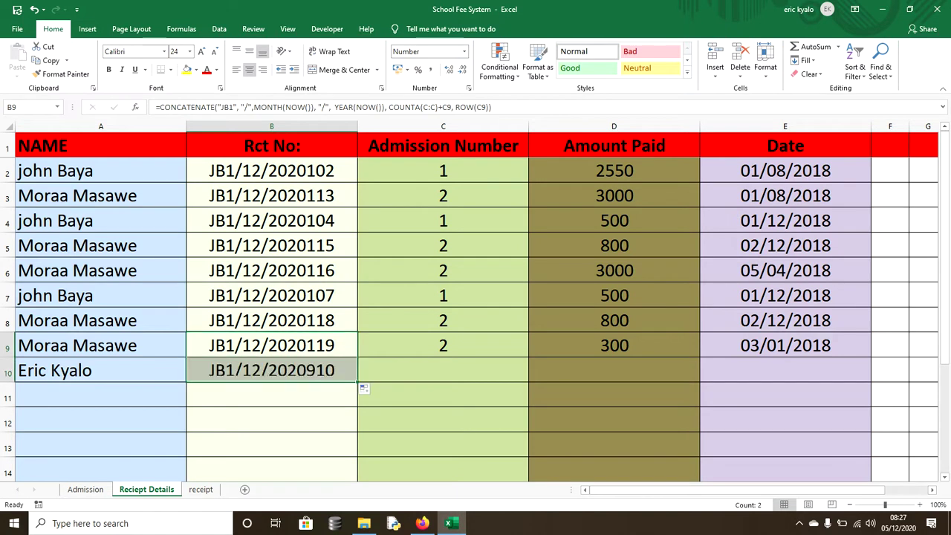
{"action": "key", "text": "Right"}
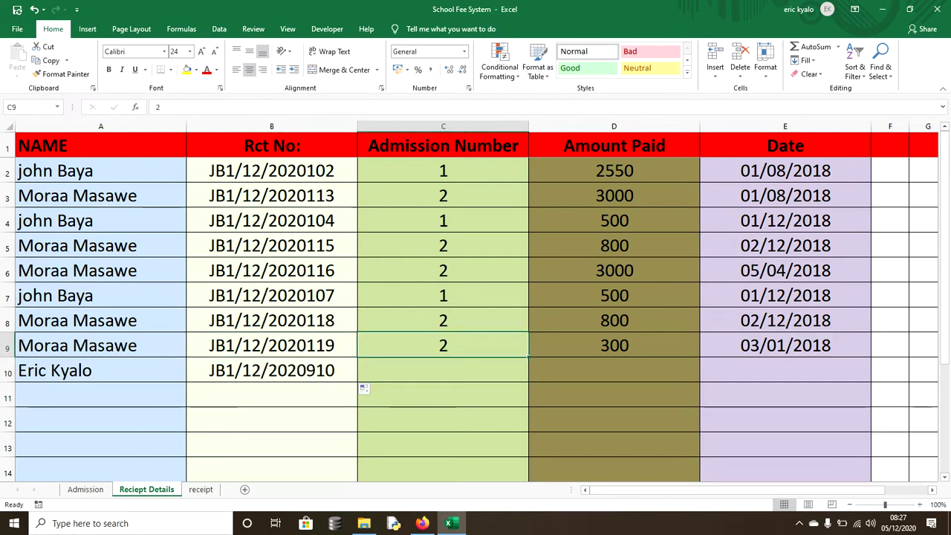
{"action": "left_click_drag", "start_coordinate": [528, 357], "coordinate": [528, 358]}
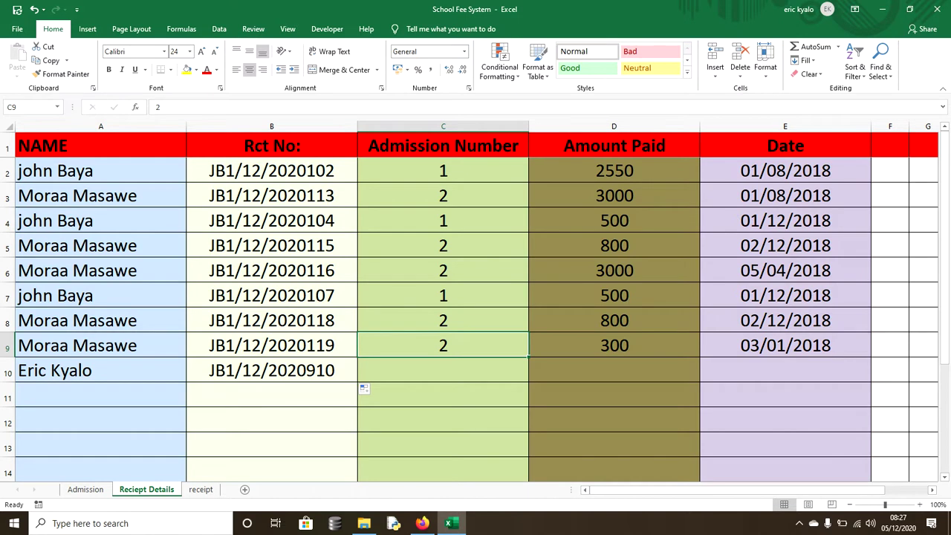
{"action": "left_click", "coordinate": [85, 489]}
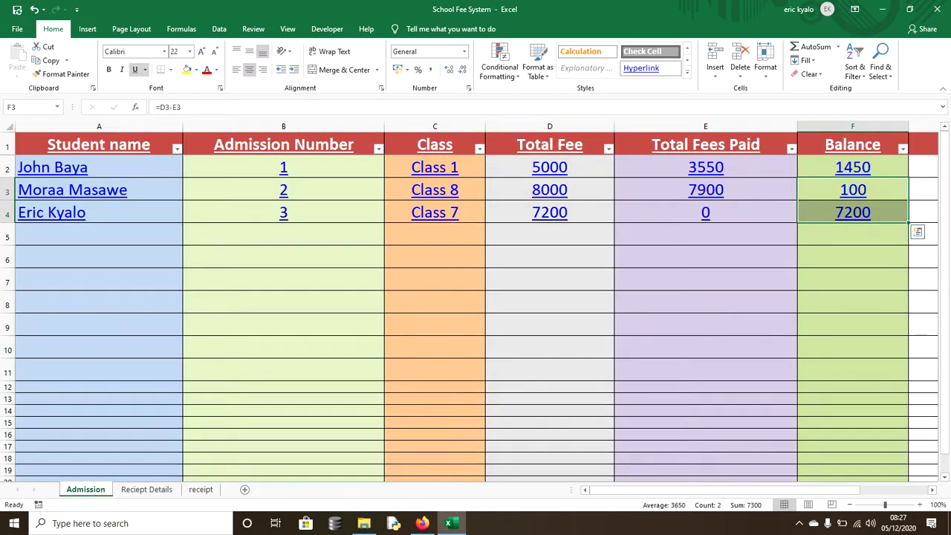
- Enter admission number 3 in receipt row 10 and check the Admission sheet
{"action": "left_click", "coordinate": [147, 488]}
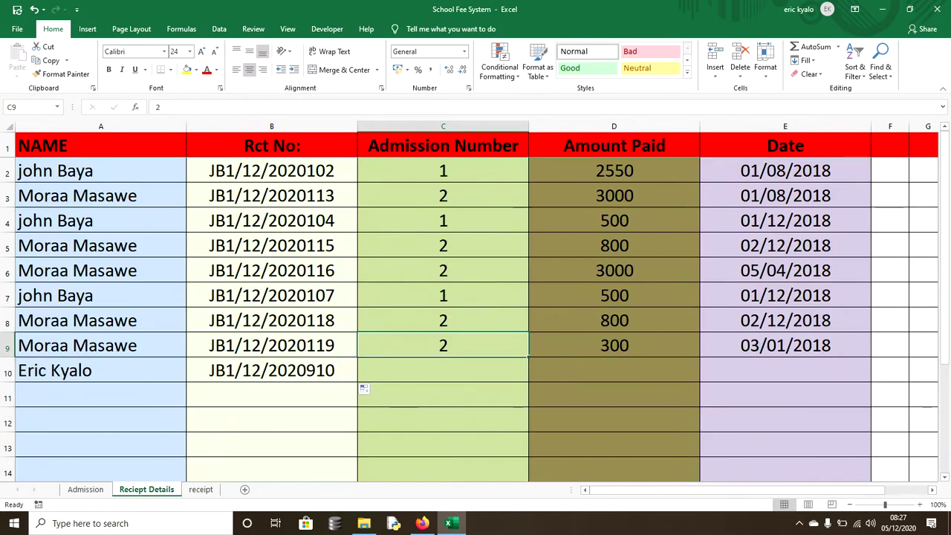
{"action": "left_click", "coordinate": [443, 370]}
{"action": "type", "text": "3"}
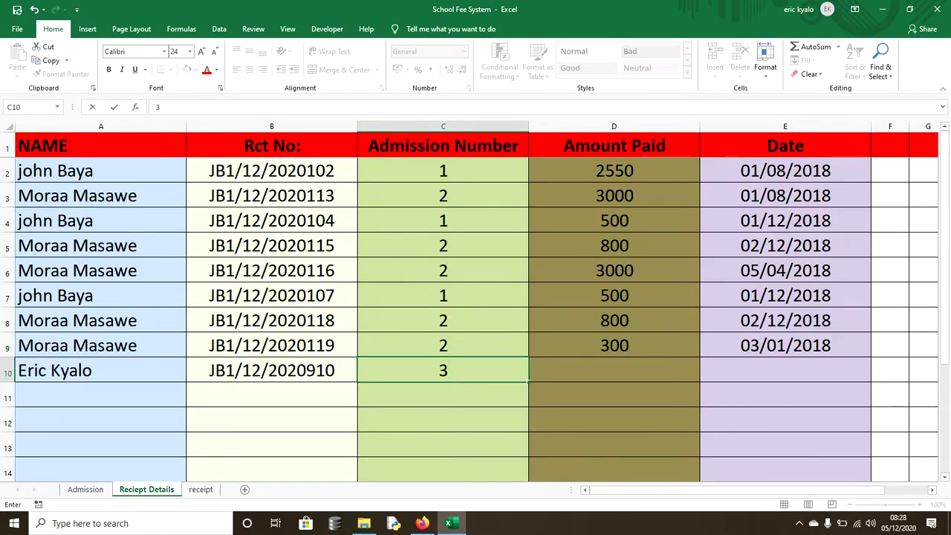
{"action": "key", "text": "Tab"}
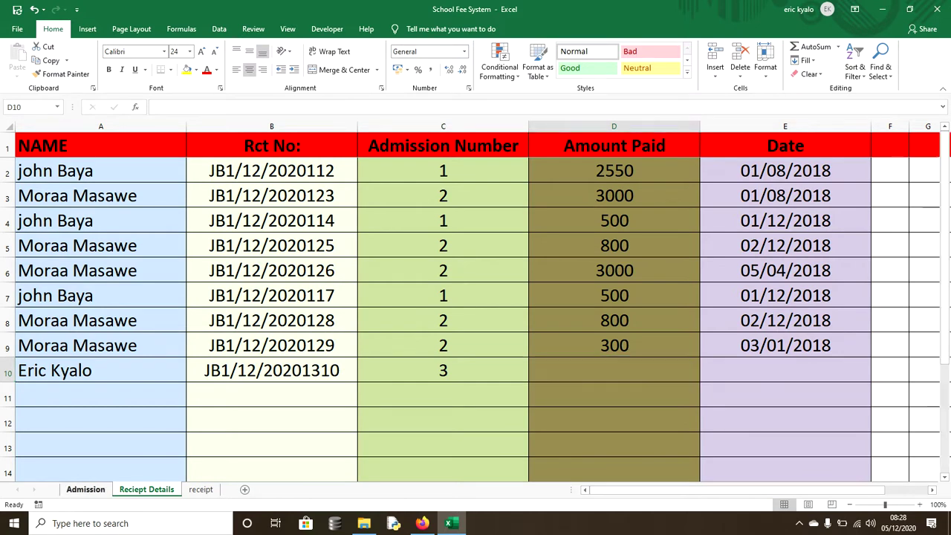
{"action": "left_click", "coordinate": [85, 489]}
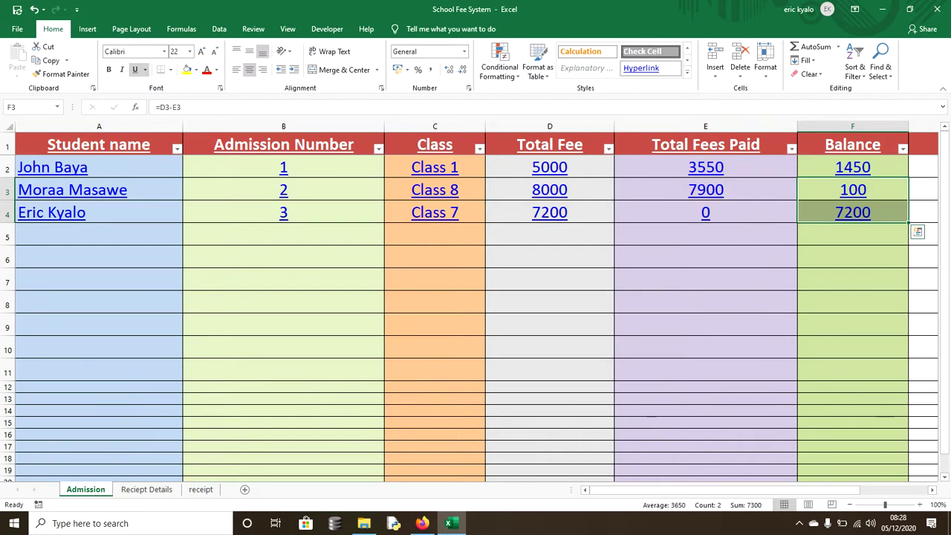
{"action": "left_click", "coordinate": [146, 489]}
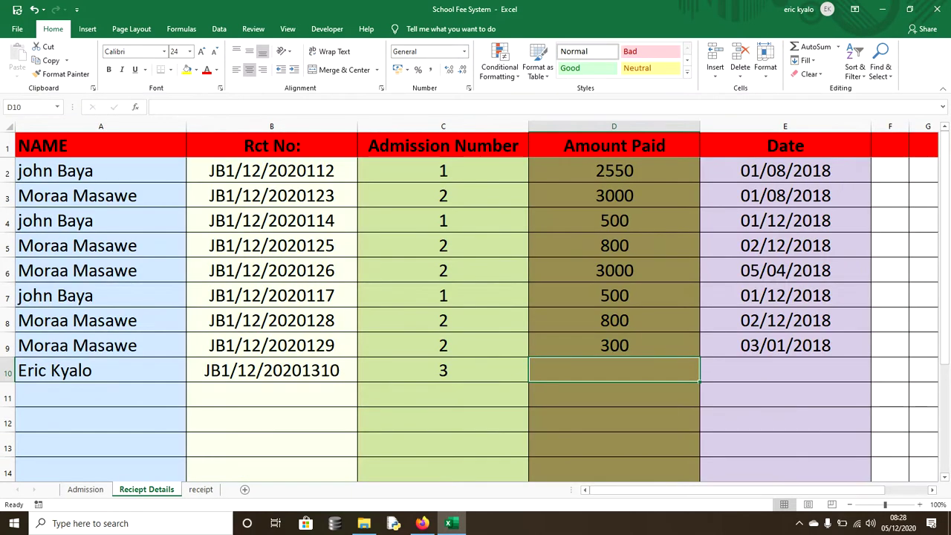
- Record a 4300 payment dated 04/06/2019, making that student's balance 2900
{"action": "type", "text": "4300"}
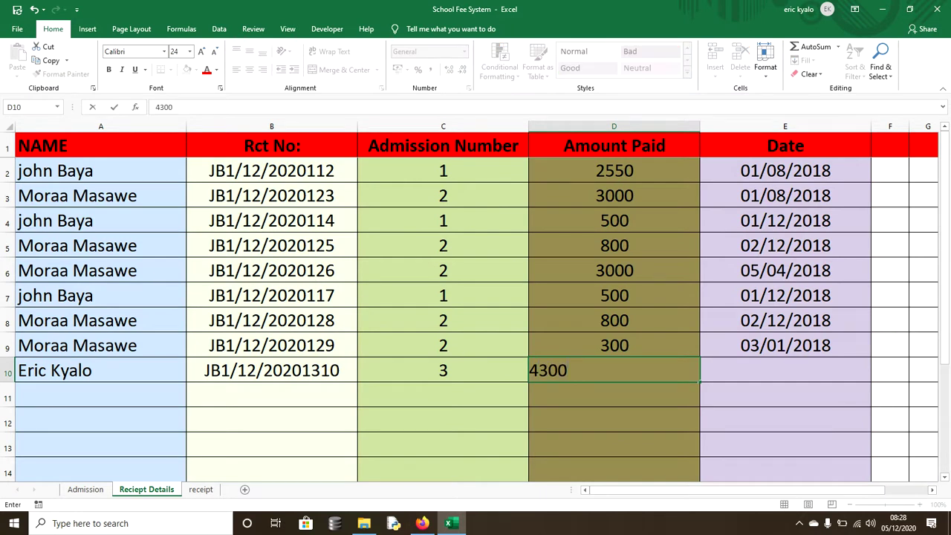
{"action": "key", "text": "Tab"}
{"action": "type", "text": "0"}
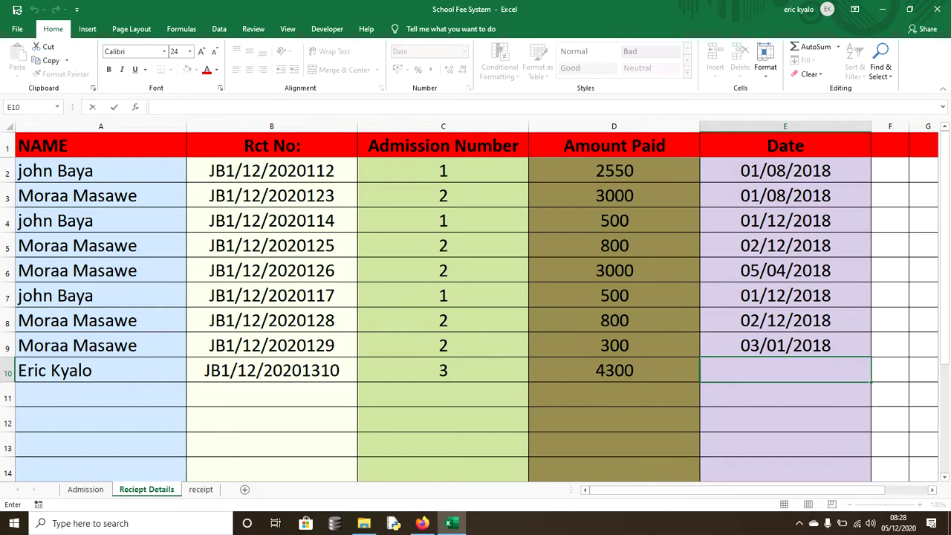
{"action": "type", "text": "4/06"}
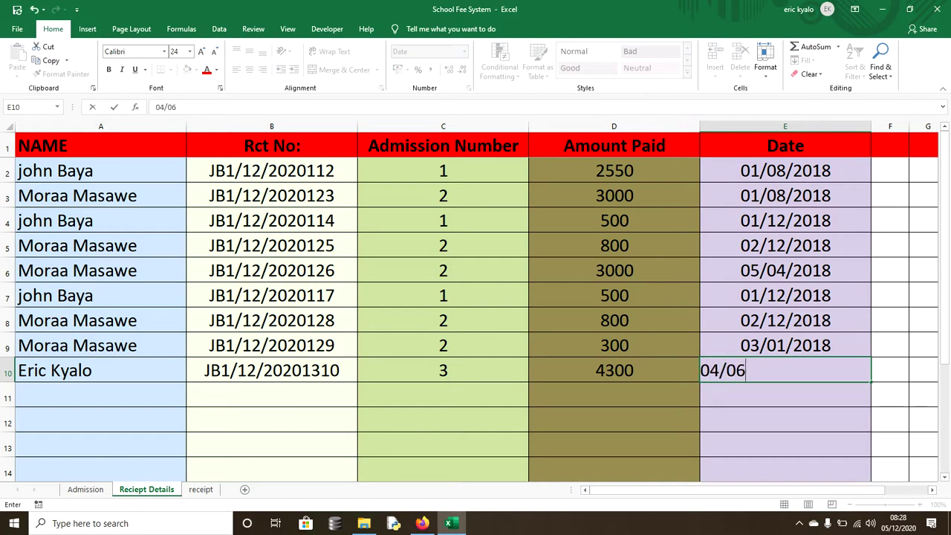
{"action": "type", "text": "/2019"}
{"action": "key", "text": "Return"}
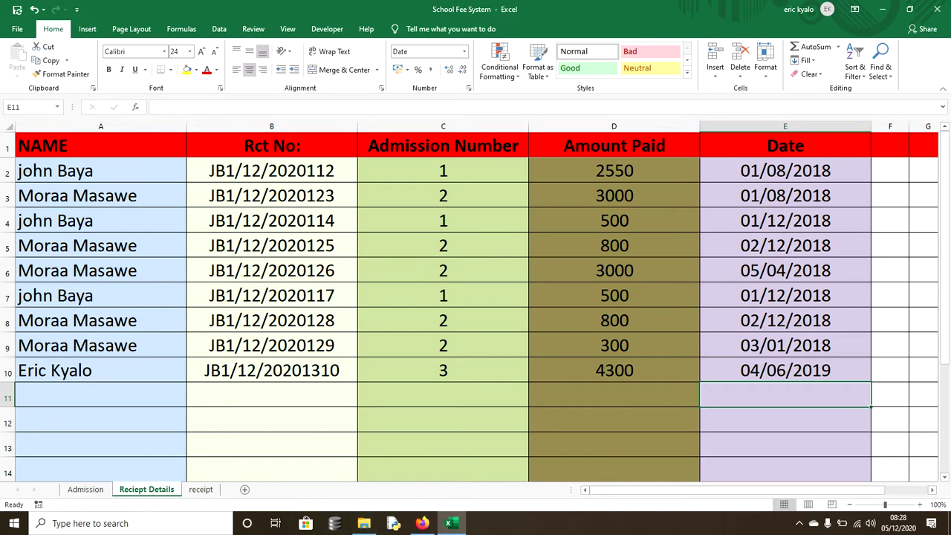
{"action": "key", "text": "ctrl+Page_Up"}
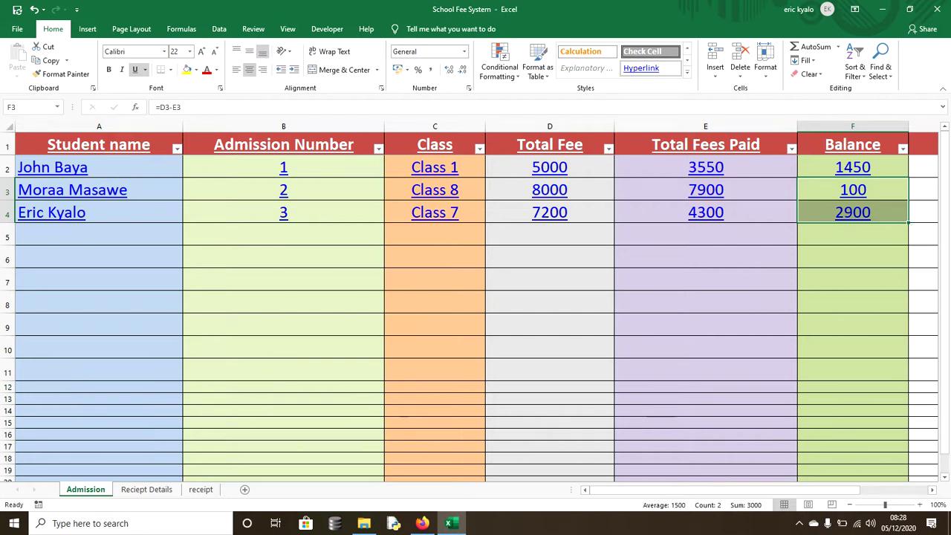
- Inspect row 4's fees paid, balance and fee lookup formulas, then view the receipt sheet
{"action": "left_click", "coordinate": [705, 213]}
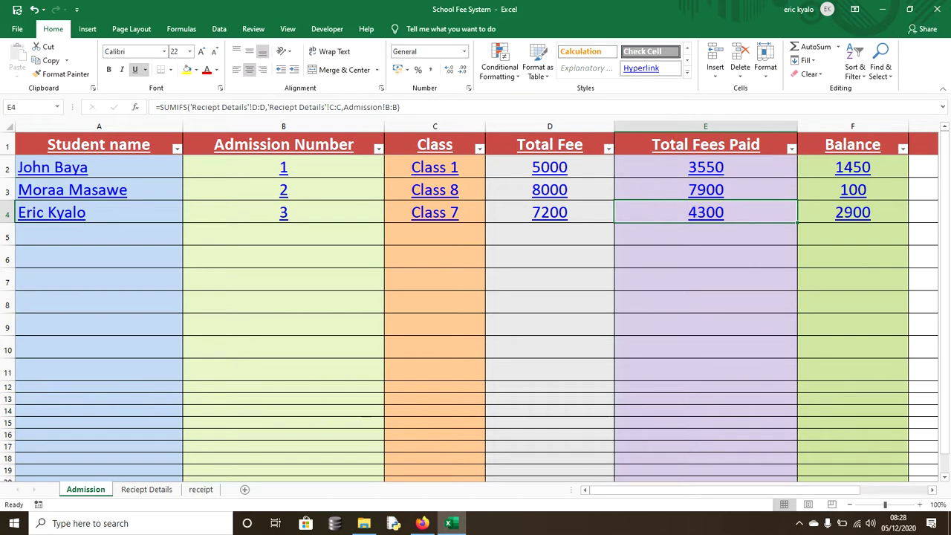
{"action": "left_click", "coordinate": [852, 213]}
{"action": "left_click", "coordinate": [549, 213]}
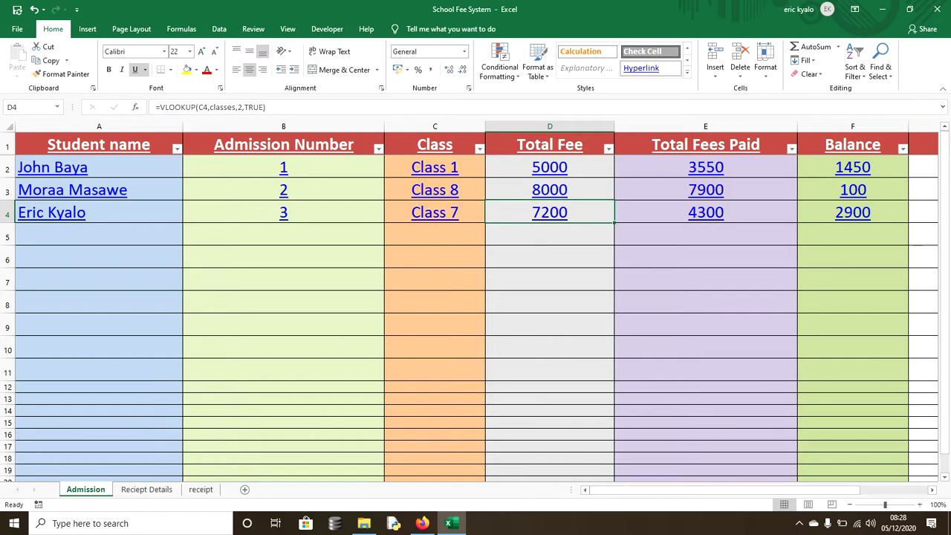
{"action": "left_click", "coordinate": [201, 489]}
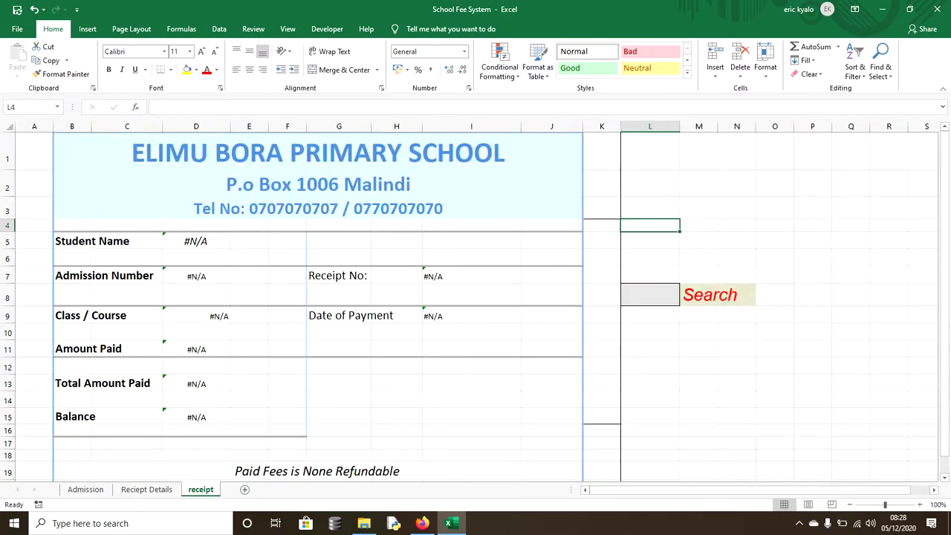
- Search the receipt for the new student, filling admission 3, Class 7, 4300 paid, balance 2900
{"action": "key", "text": "Down"}
{"action": "key", "text": "Down"}
{"action": "key", "text": "Down"}
{"action": "key", "text": "Down"}
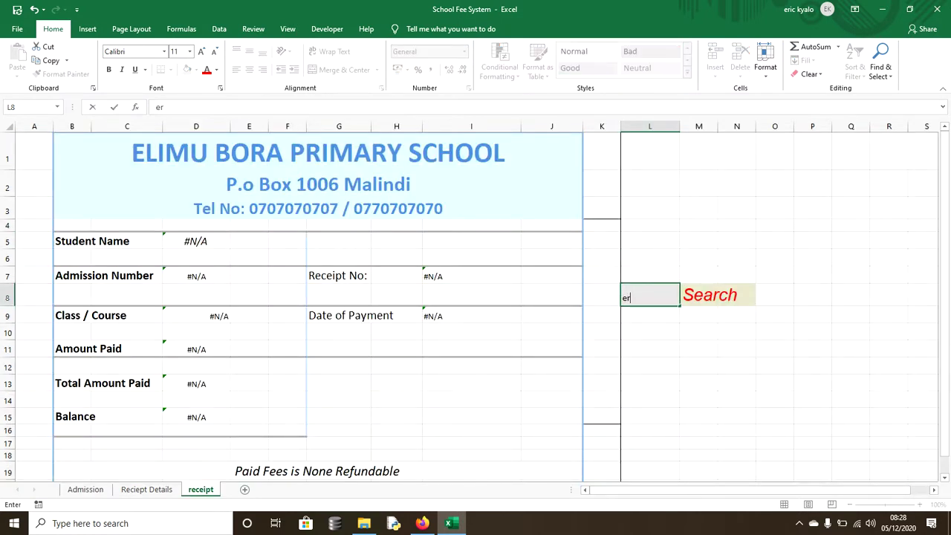
{"action": "key", "text": "Return"}
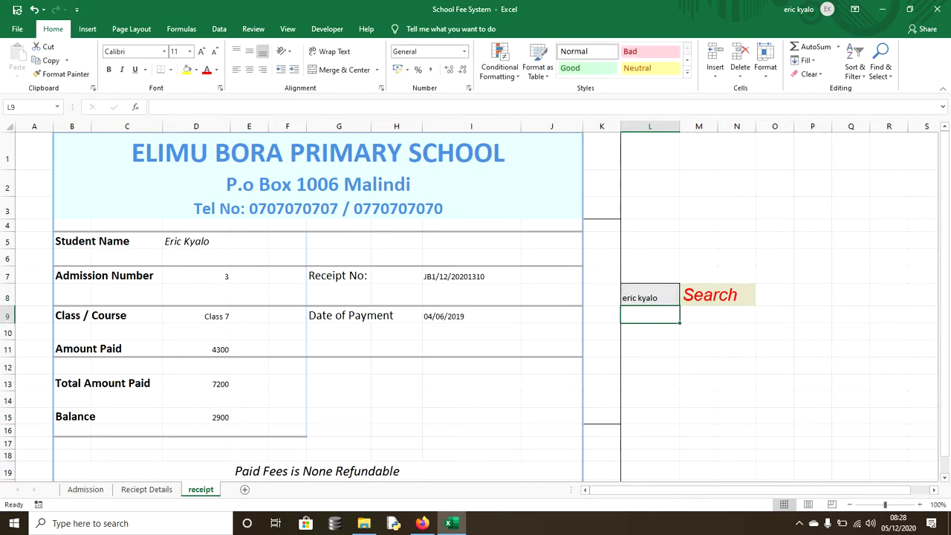
{"action": "left_click", "coordinate": [196, 240]}
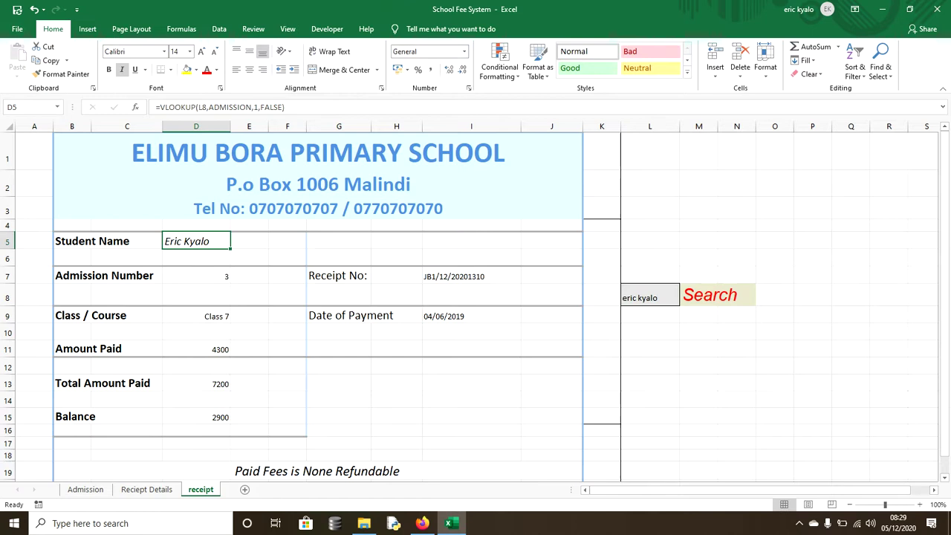
{"action": "left_click", "coordinate": [196, 275]}
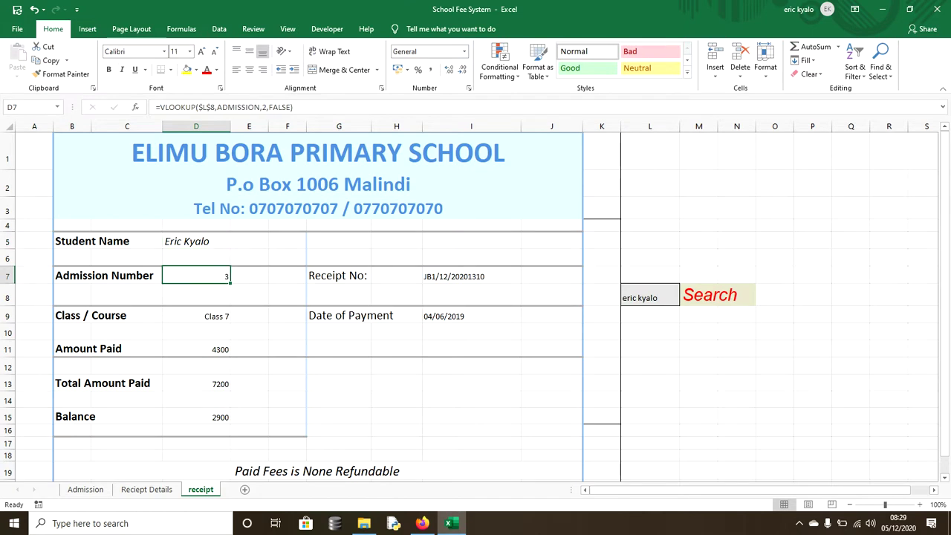
- Review the receipt number, payment date, class, amount paid and balance formulas
{"action": "left_click", "coordinate": [471, 276]}
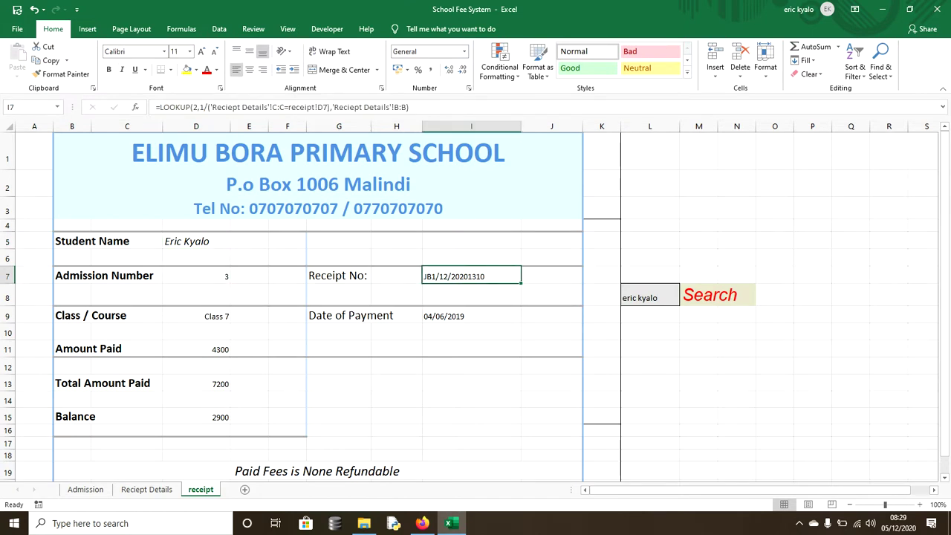
{"action": "left_click", "coordinate": [471, 316]}
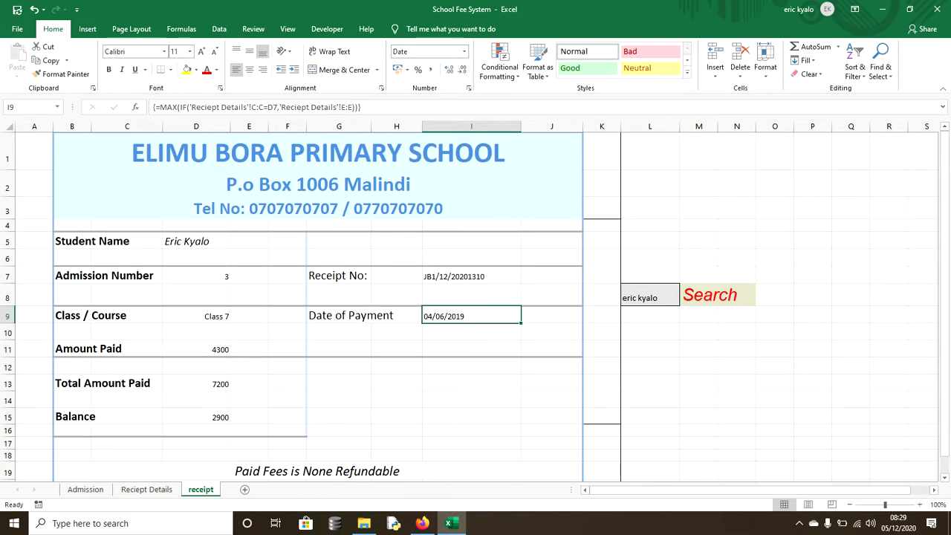
{"action": "left_click", "coordinate": [197, 315]}
{"action": "left_click", "coordinate": [196, 349]}
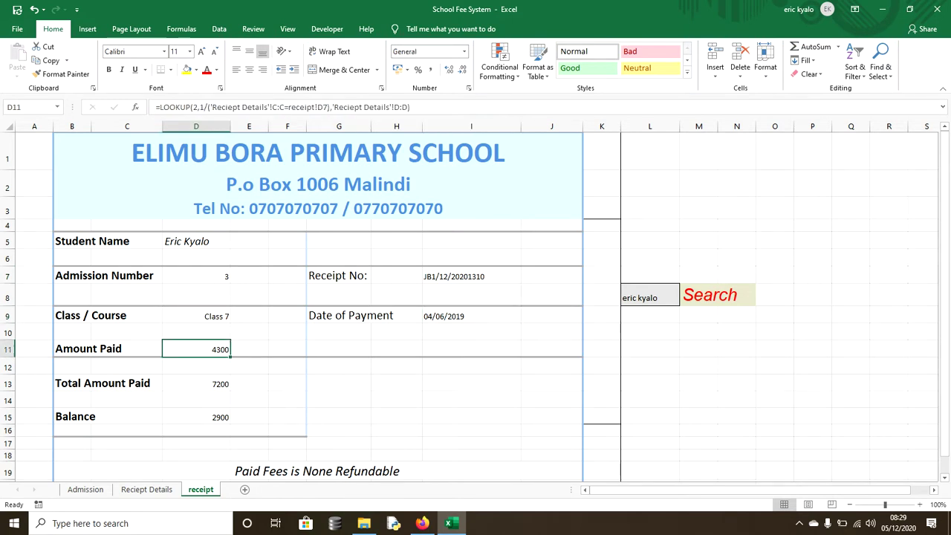
{"action": "left_click", "coordinate": [197, 384]}
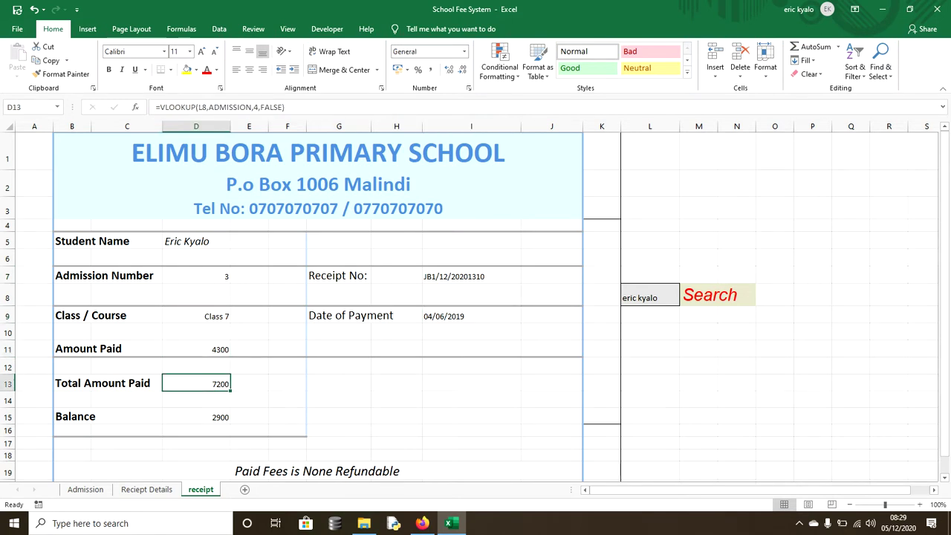
{"action": "left_click", "coordinate": [196, 417]}
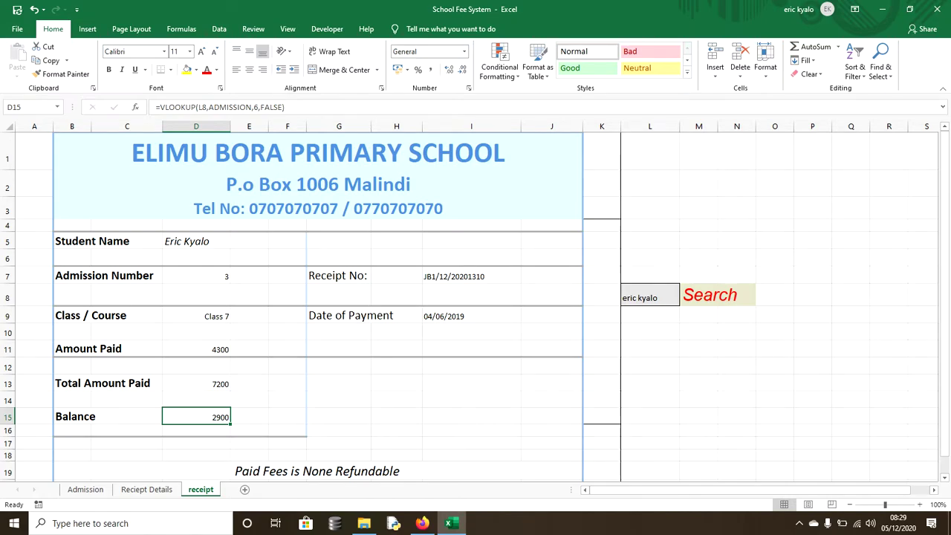
{"action": "left_click", "coordinate": [17, 28]}
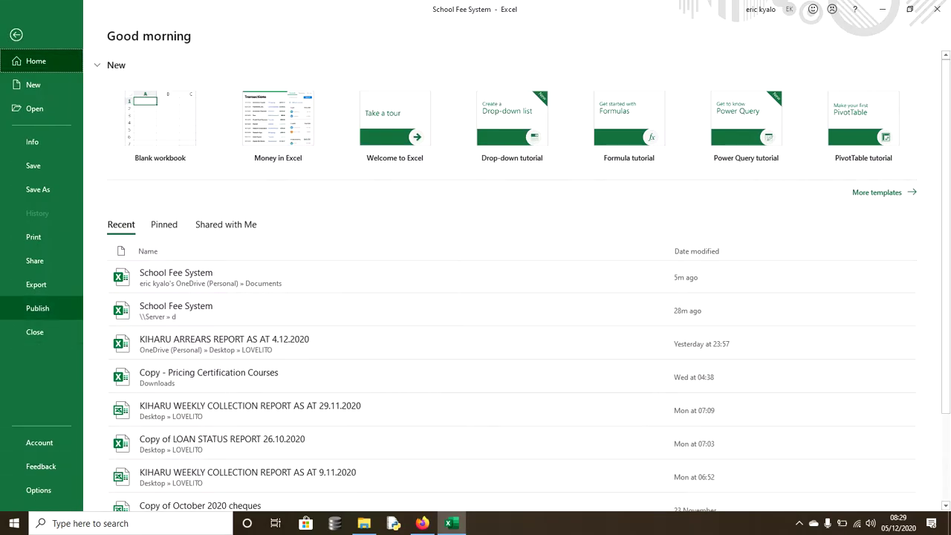
- Check the print preview of the admission 3 receipt, then return to the receipt sheet
{"action": "left_click", "coordinate": [34, 236]}
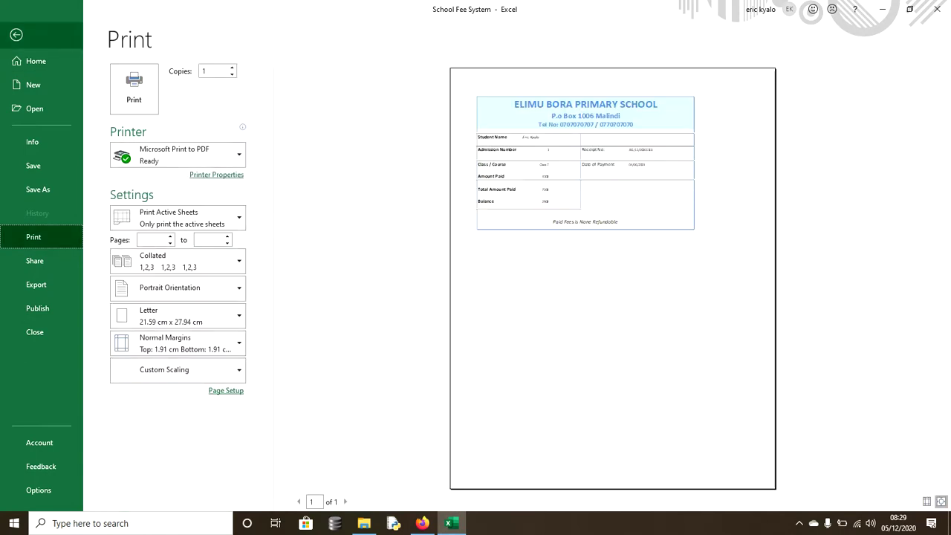
{"action": "left_click", "coordinate": [16, 34]}
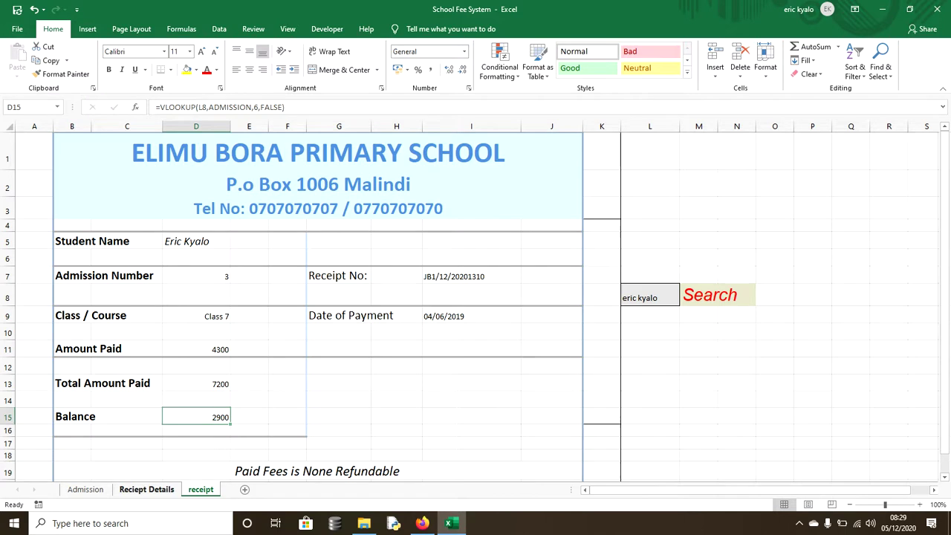
- Return to the Admission sheet with balances 1450, 100 and 2900, and show the Developer ribbon
{"action": "left_click", "coordinate": [146, 488]}
{"action": "left_click", "coordinate": [85, 489]}
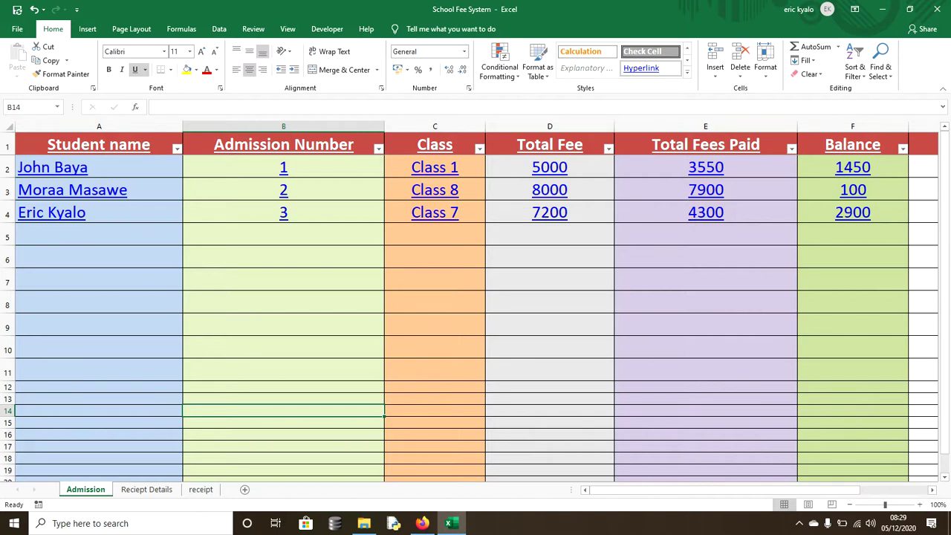
{"action": "left_click", "coordinate": [434, 301]}
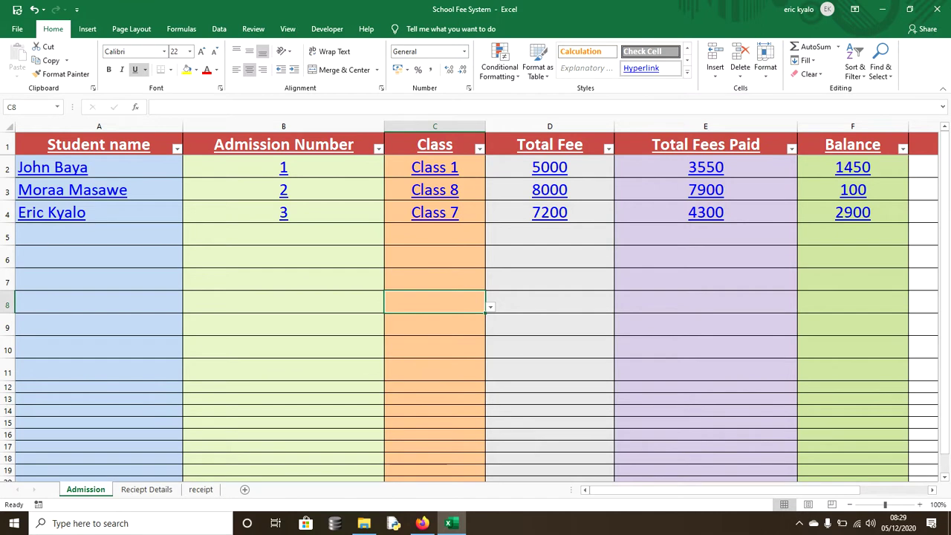
{"action": "left_click", "coordinate": [550, 279]}
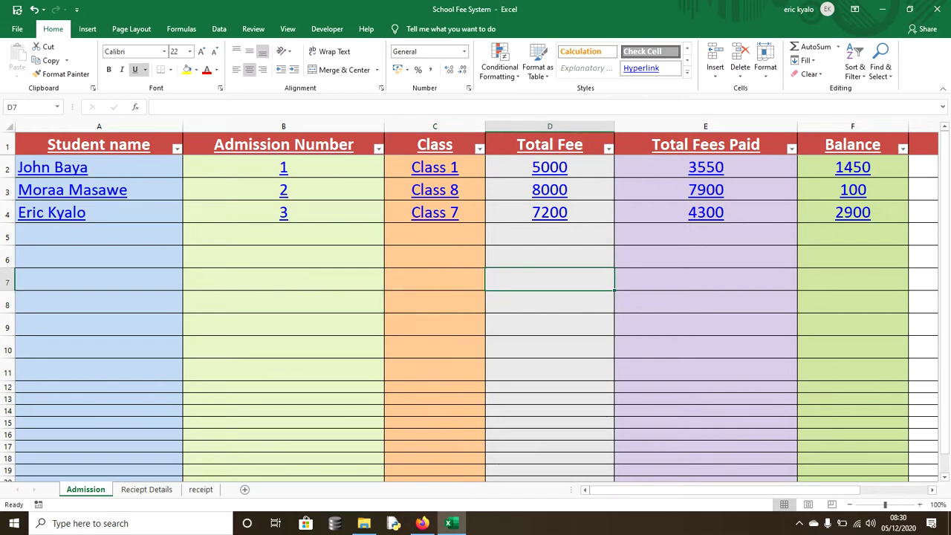
{"action": "key", "text": "alt+l"}
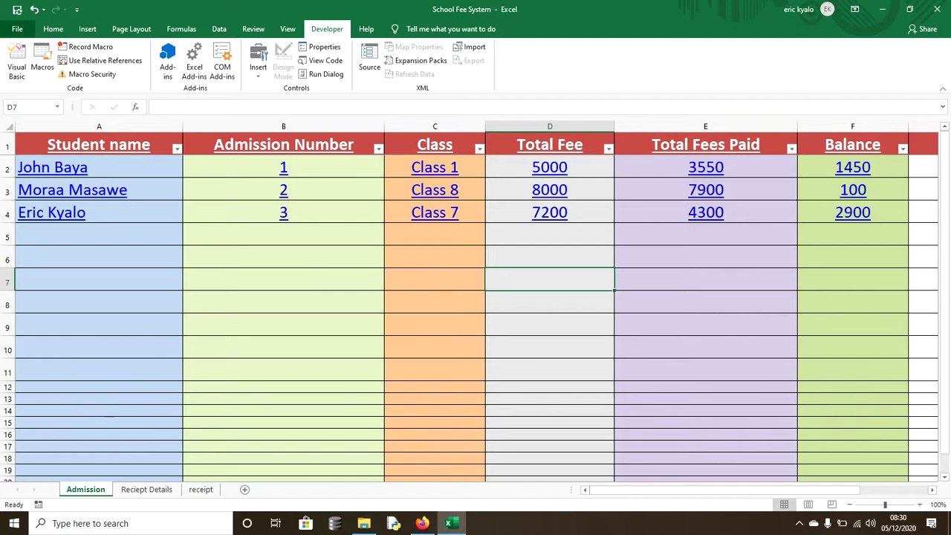
{"action": "left_click", "coordinate": [17, 28]}
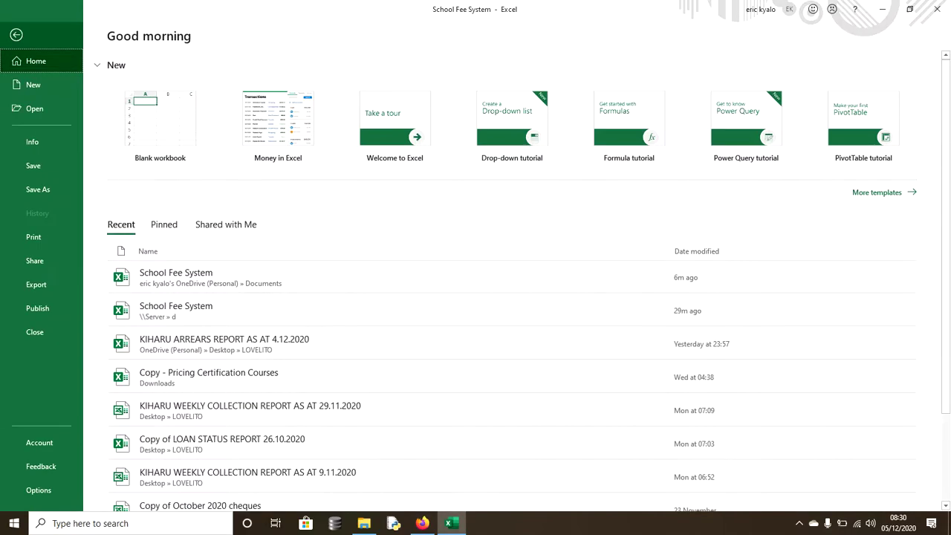
{"action": "left_click", "coordinate": [16, 34]}
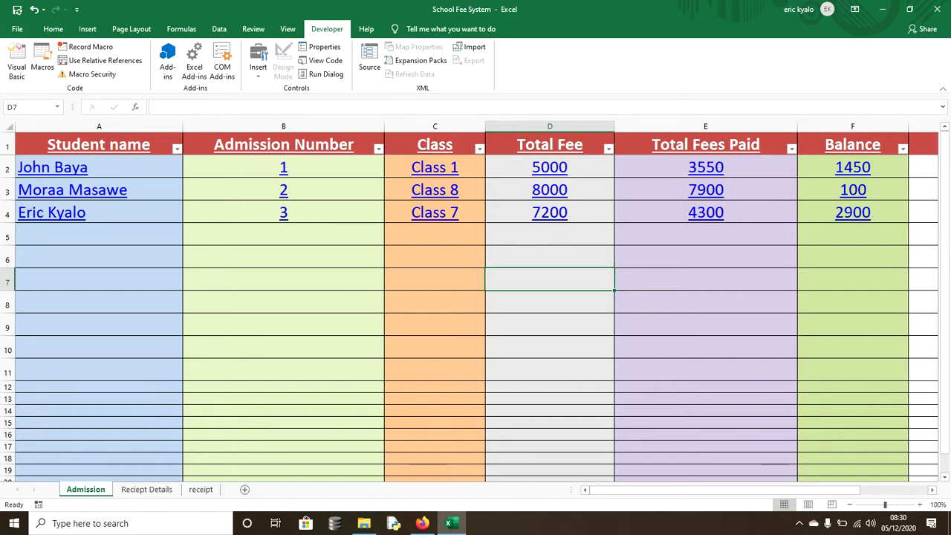
{"action": "left_click", "coordinate": [17, 29]}
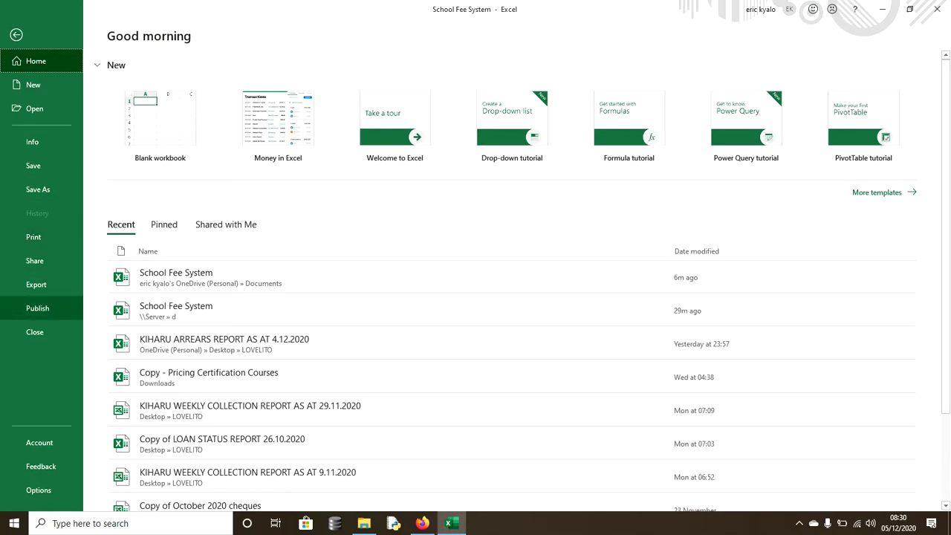
{"action": "left_click", "coordinate": [40, 489]}
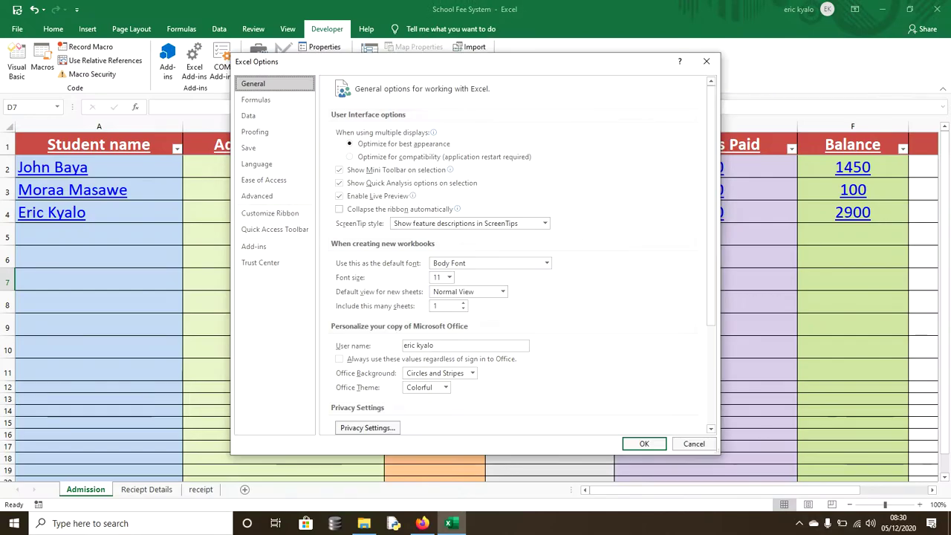
{"action": "left_click", "coordinate": [270, 213]}
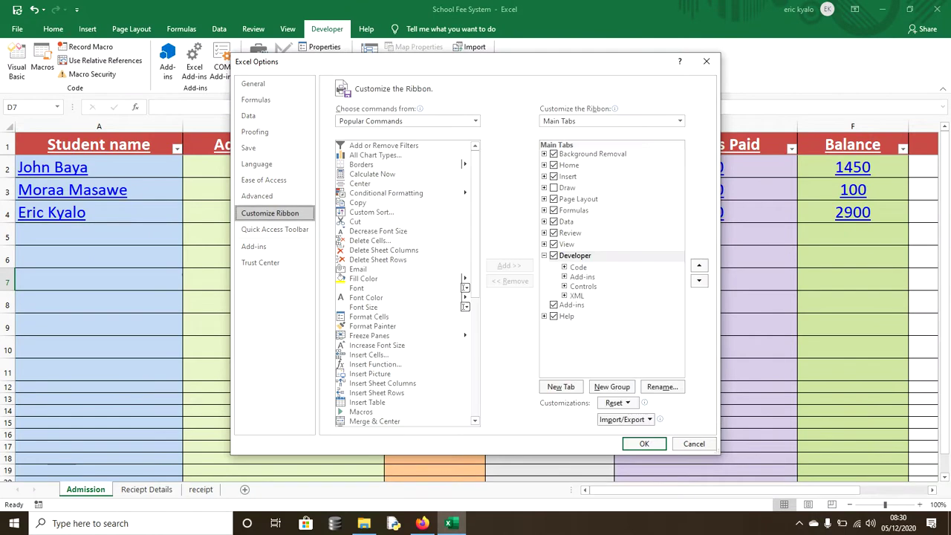
{"action": "left_click", "coordinate": [553, 255]}
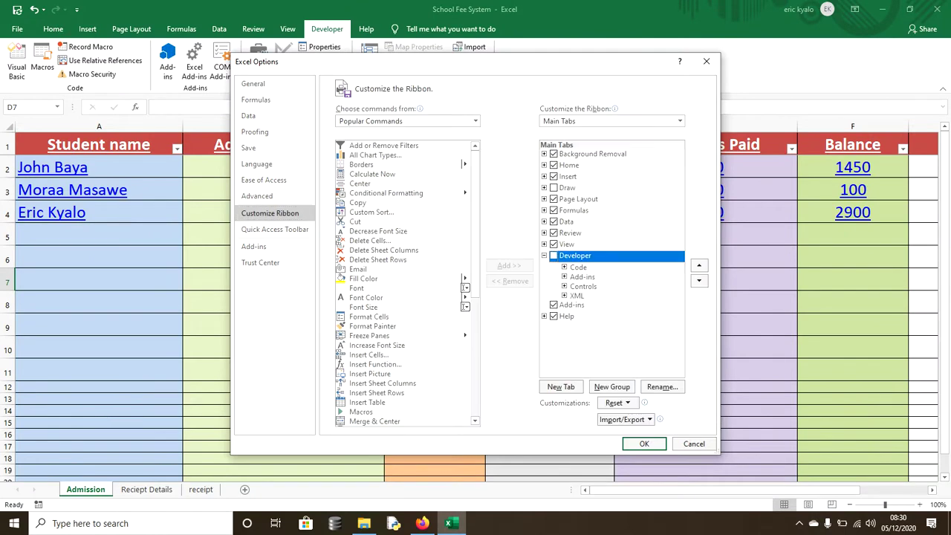
{"action": "key", "text": "space"}
{"action": "left_click", "coordinate": [644, 444]}
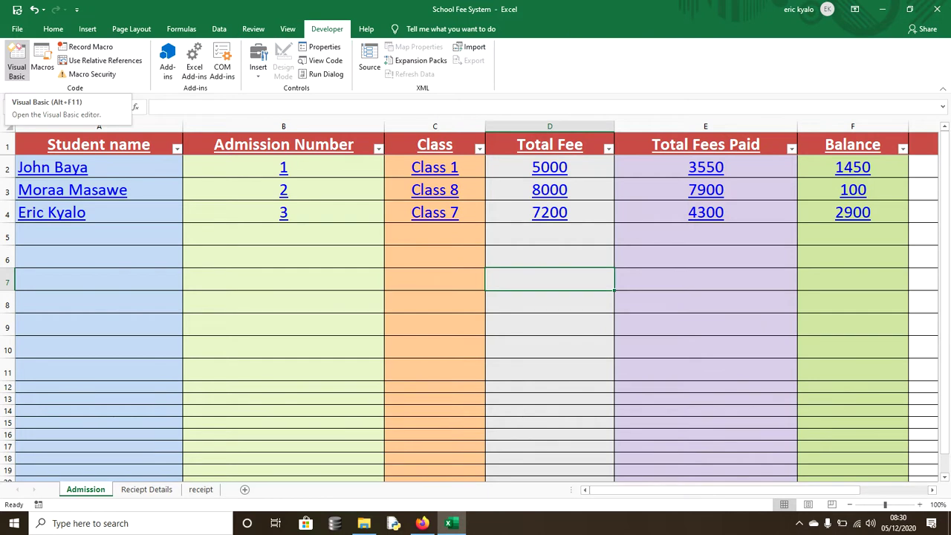
- Insert a new UserForm1 in the VBA editor and enlarge it to height 457.5
{"action": "left_click", "coordinate": [17, 61]}
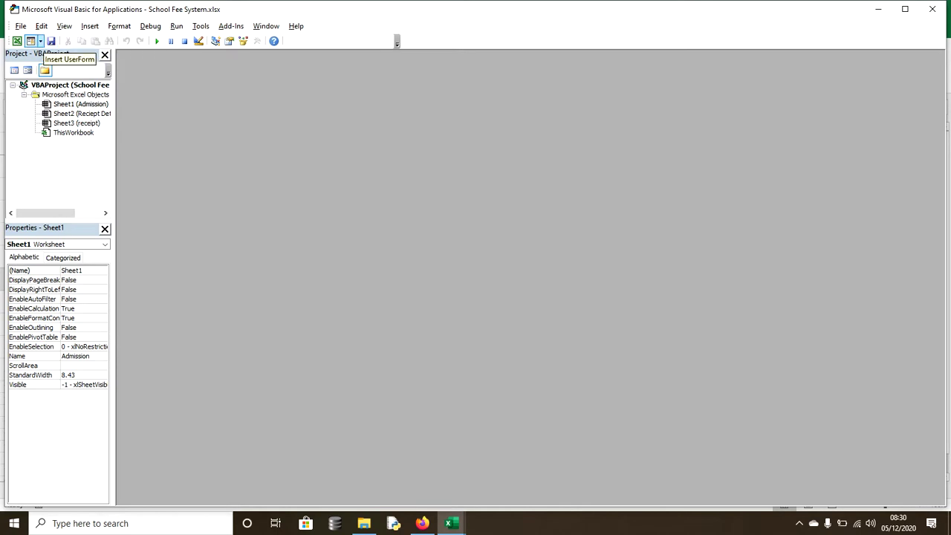
{"action": "left_click", "coordinate": [30, 41]}
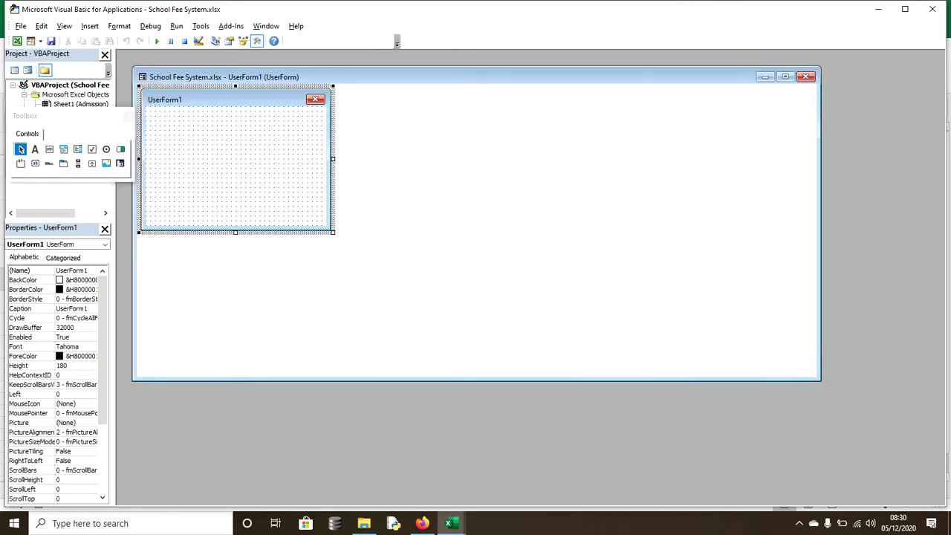
{"action": "left_click_drag", "start_coordinate": [333, 232], "coordinate": [616, 364]}
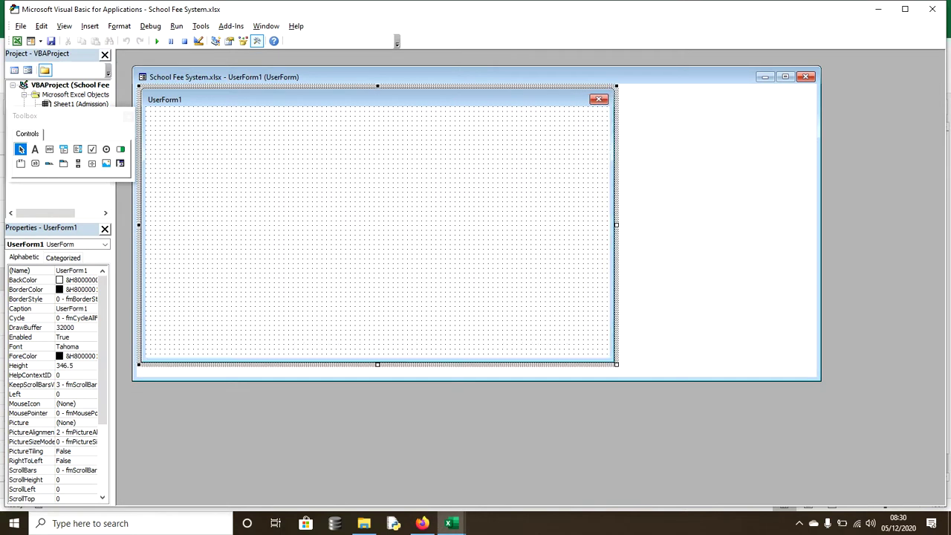
{"action": "left_click_drag", "start_coordinate": [820, 381], "coordinate": [643, 484]}
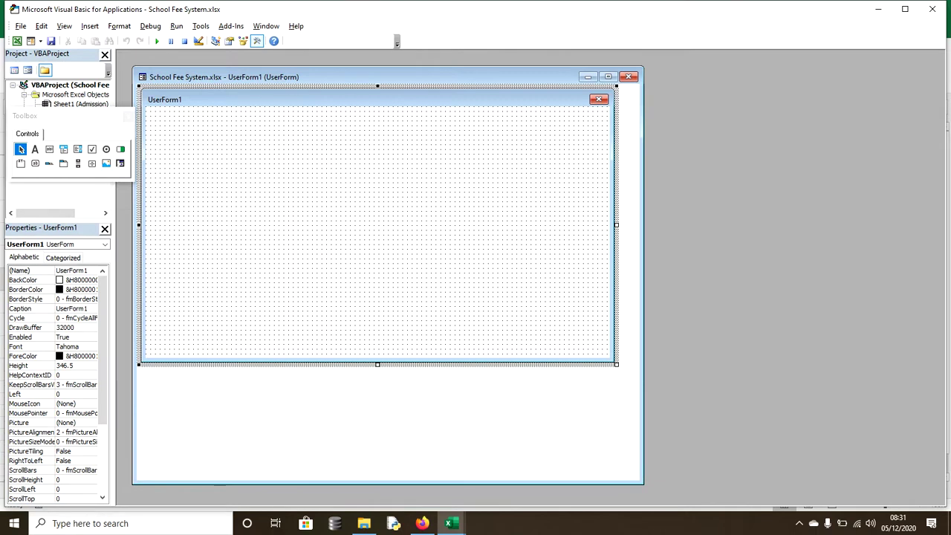
{"action": "left_click_drag", "start_coordinate": [615, 364], "coordinate": [625, 452]}
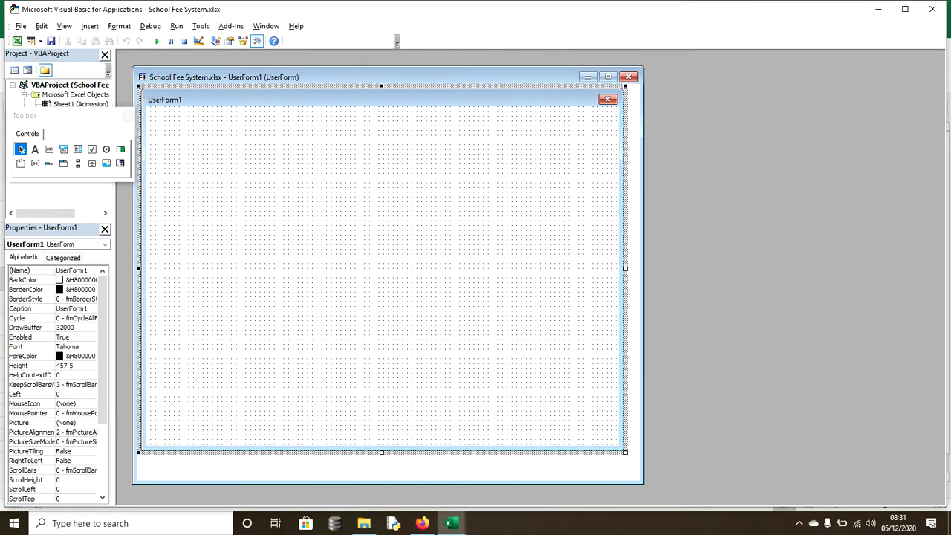
- Draw two stacked text boxes near the top of UserForm1
{"action": "left_click", "coordinate": [49, 148]}
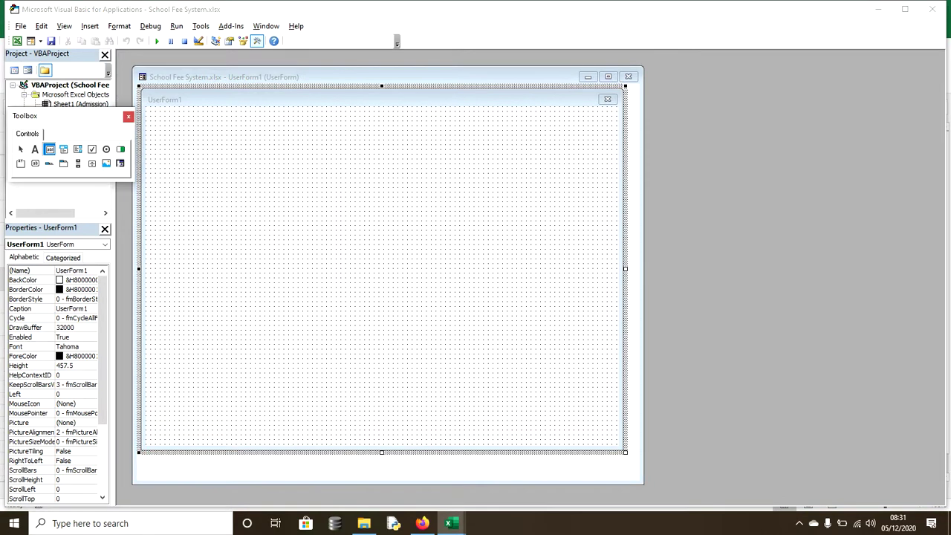
{"action": "left_click_drag", "start_coordinate": [208, 136], "coordinate": [402, 182]}
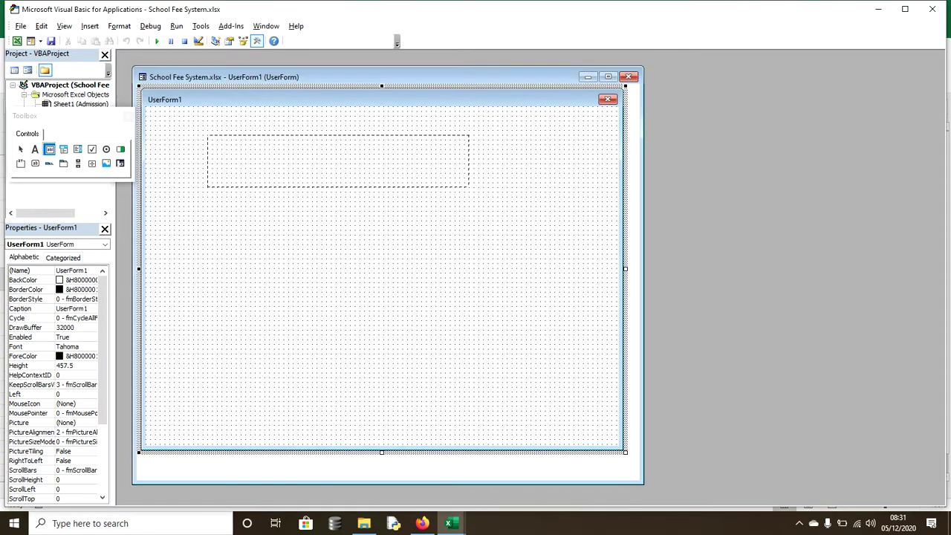
{"action": "left_click_drag", "start_coordinate": [468, 186], "coordinate": [470, 188]}
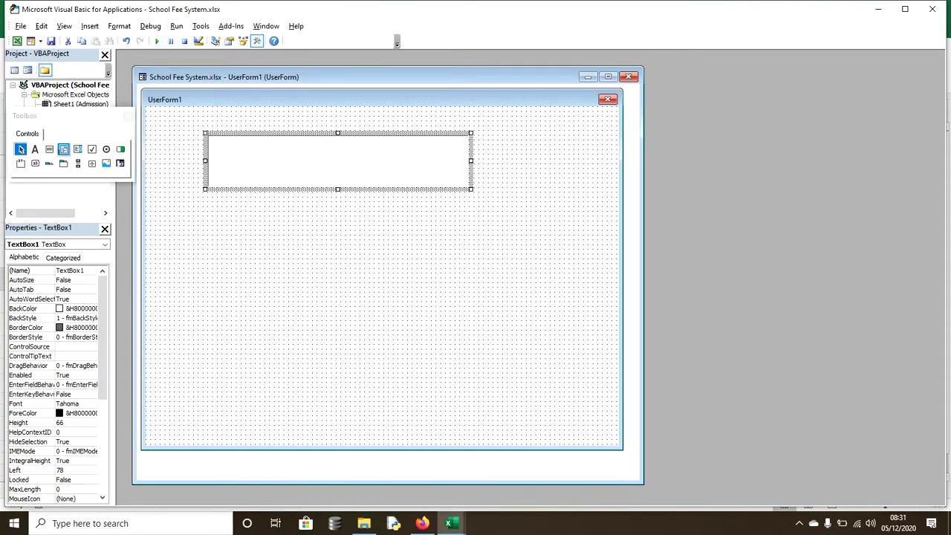
{"action": "left_click", "coordinate": [49, 149]}
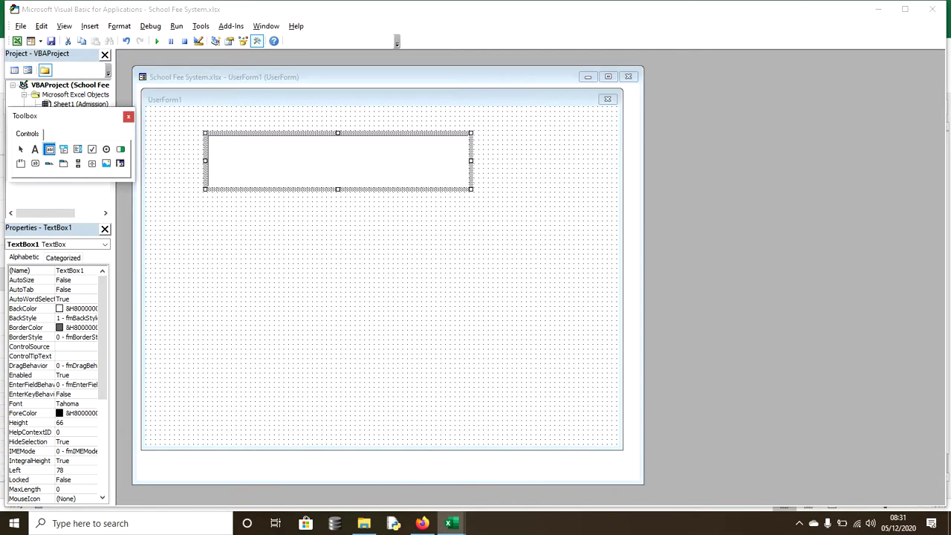
{"action": "left_click_drag", "start_coordinate": [208, 207], "coordinate": [475, 266]}
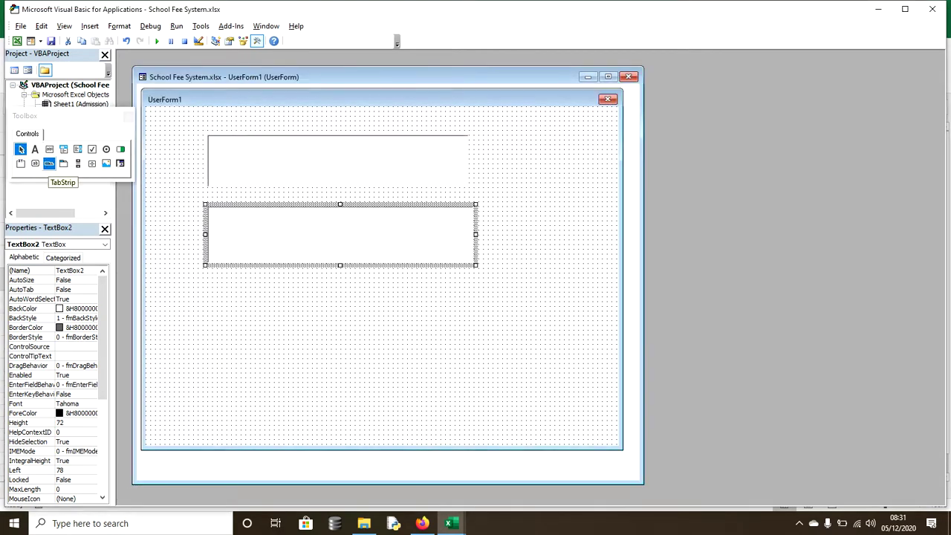
- Add Label1 below the text boxes and CommandButton1 beneath the label
{"action": "left_click", "coordinate": [35, 149]}
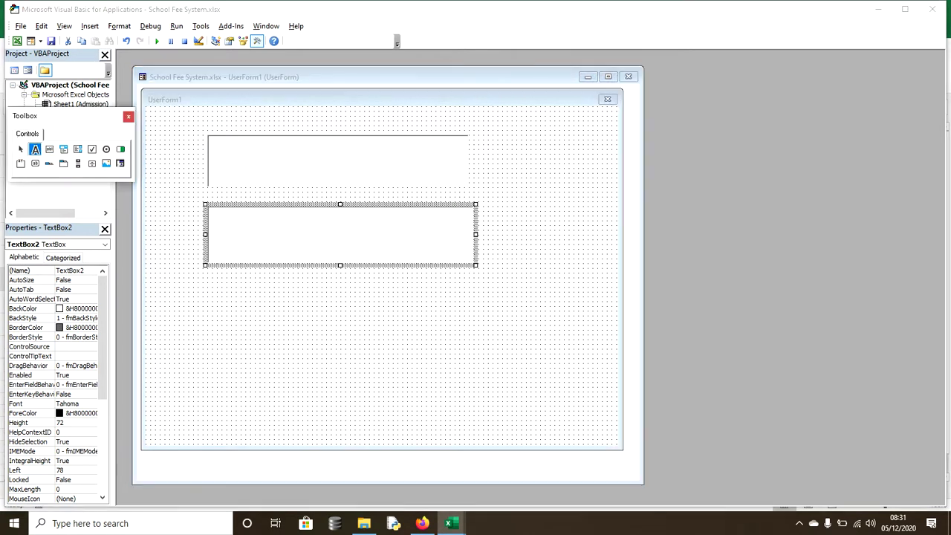
{"action": "left_click_drag", "start_coordinate": [208, 292], "coordinate": [480, 346]}
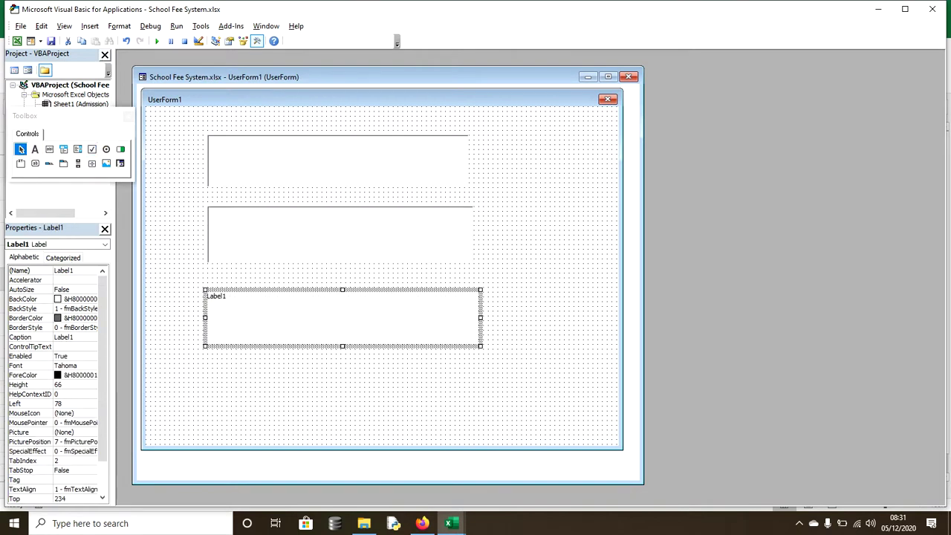
{"action": "left_click", "coordinate": [35, 163]}
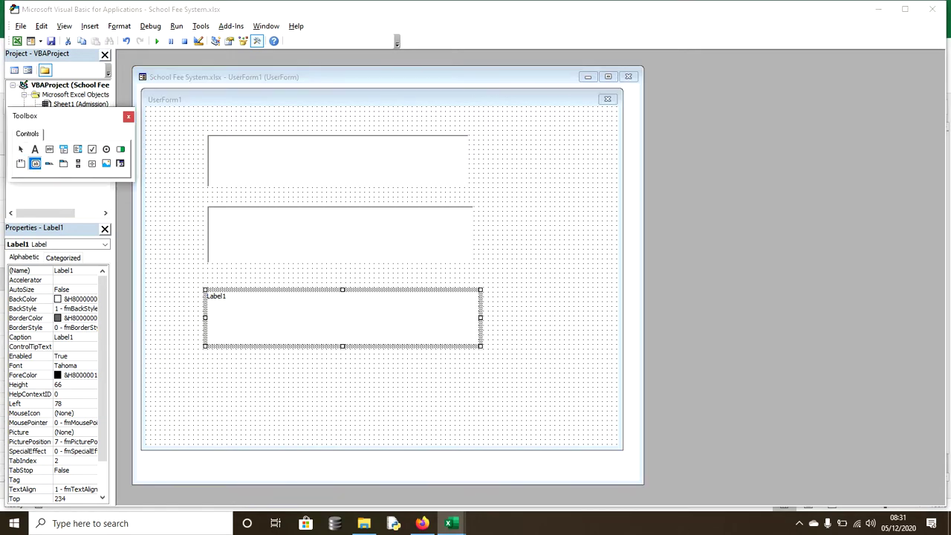
{"action": "left_click_drag", "start_coordinate": [203, 368], "coordinate": [488, 426]}
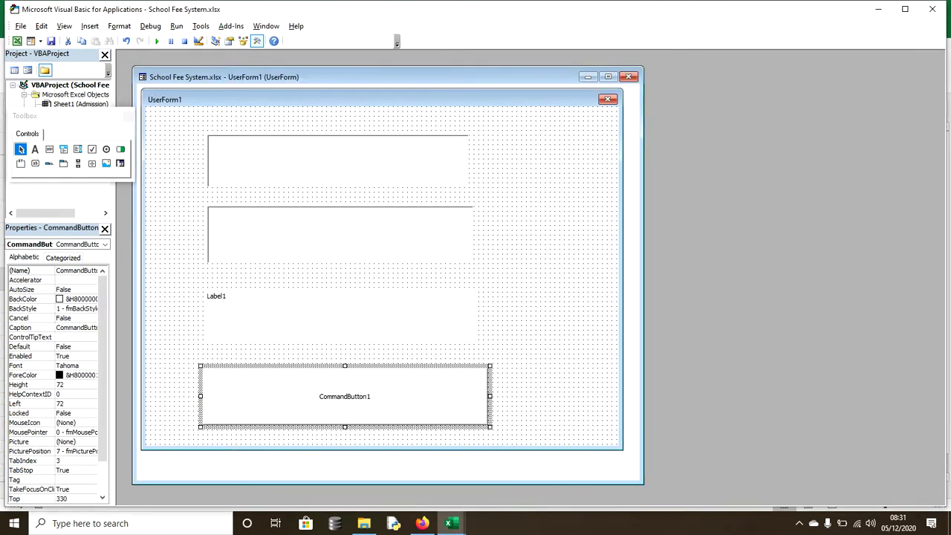
{"action": "double_click", "coordinate": [341, 318]}
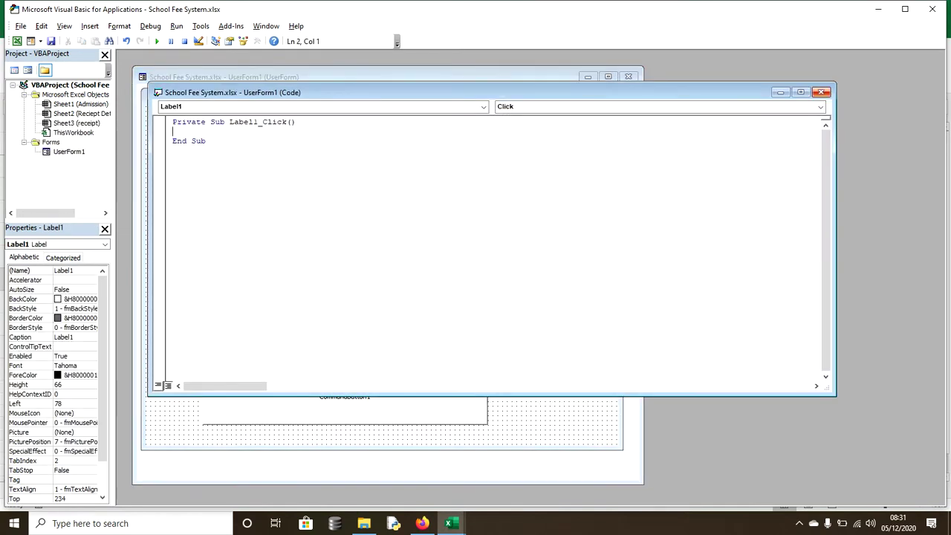
- Clear Label1's Caption property so the label is blank
{"action": "left_click", "coordinate": [821, 91]}
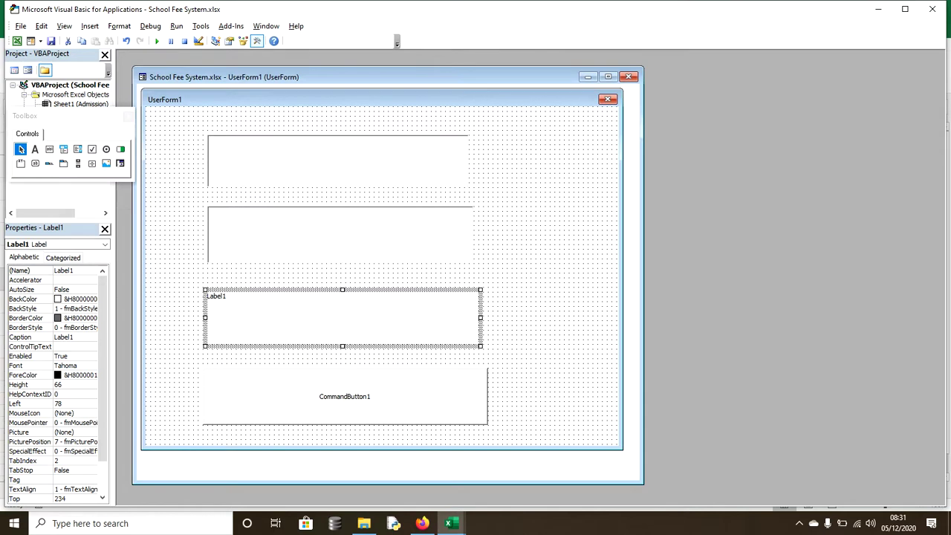
{"action": "left_click", "coordinate": [73, 270]}
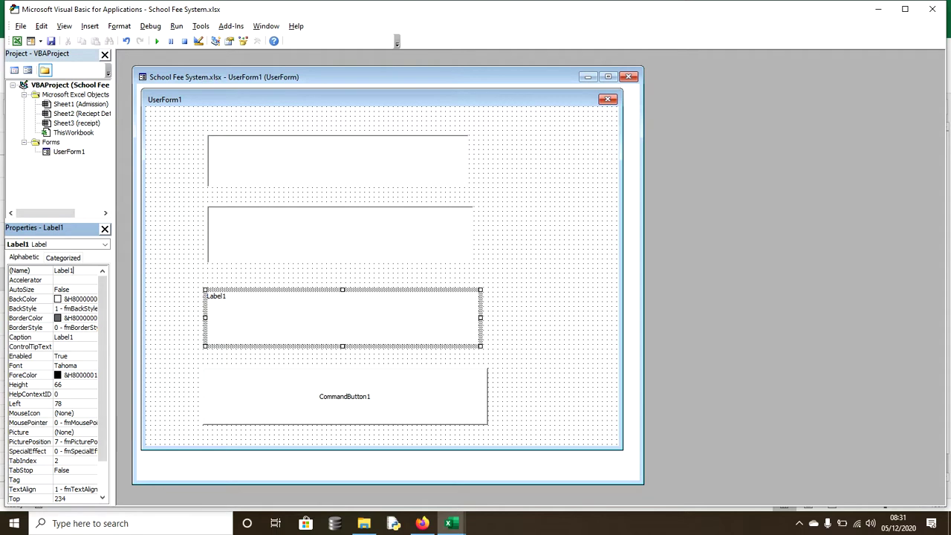
{"action": "left_click", "coordinate": [22, 336]}
{"action": "key", "text": "Tab"}
{"action": "key", "text": "BackSpace"}
{"action": "left_click", "coordinate": [550, 312]}
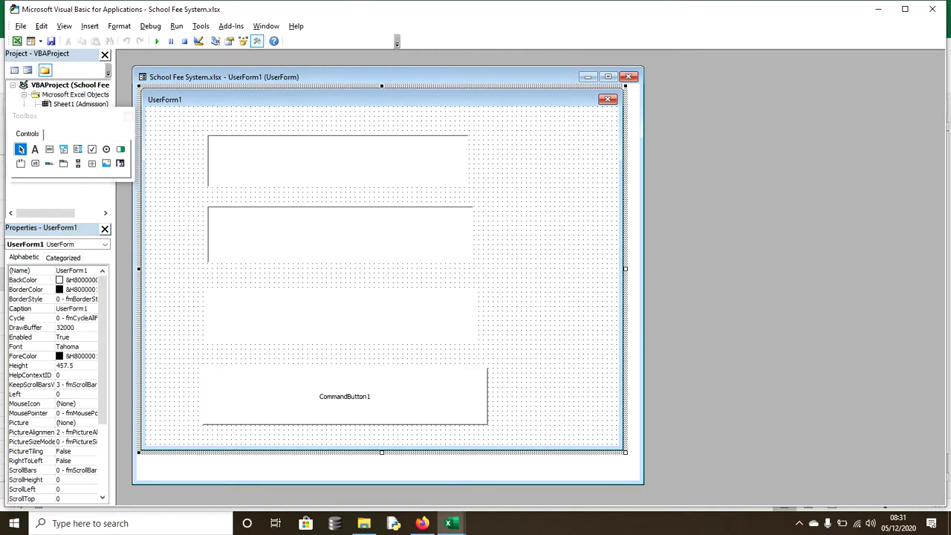
- Set CommandButton1's Caption to Compute
{"action": "left_click", "coordinate": [344, 396]}
{"action": "left_click", "coordinate": [80, 327]}
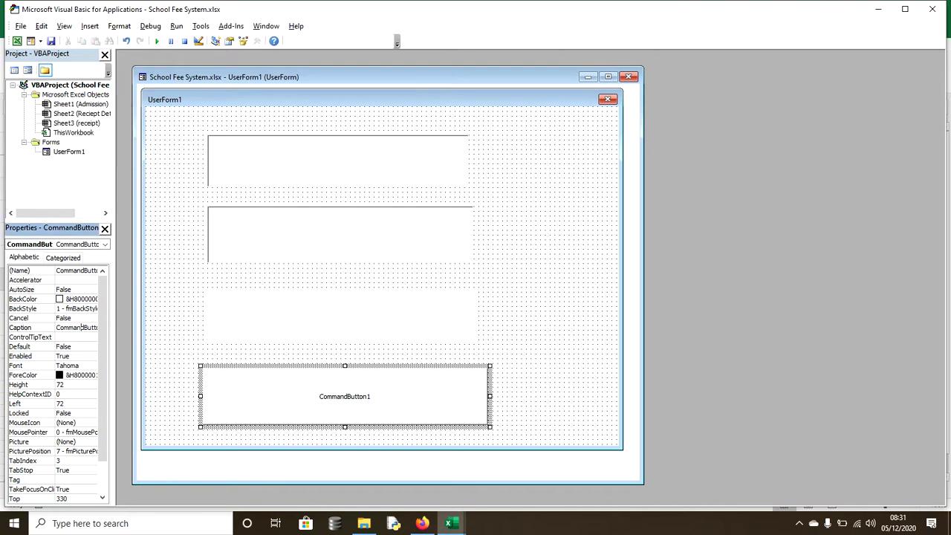
{"action": "double_click", "coordinate": [80, 327]}
{"action": "type", "text": "Compute"}
- Check the blank label and inspect the properties of TextBox1 and TextBox2
{"action": "left_click", "coordinate": [343, 317]}
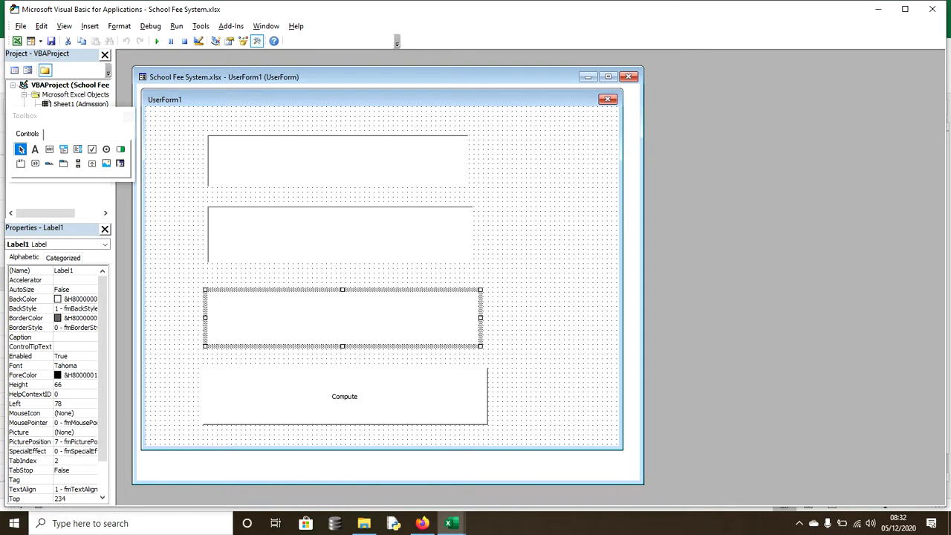
{"action": "left_click", "coordinate": [338, 160]}
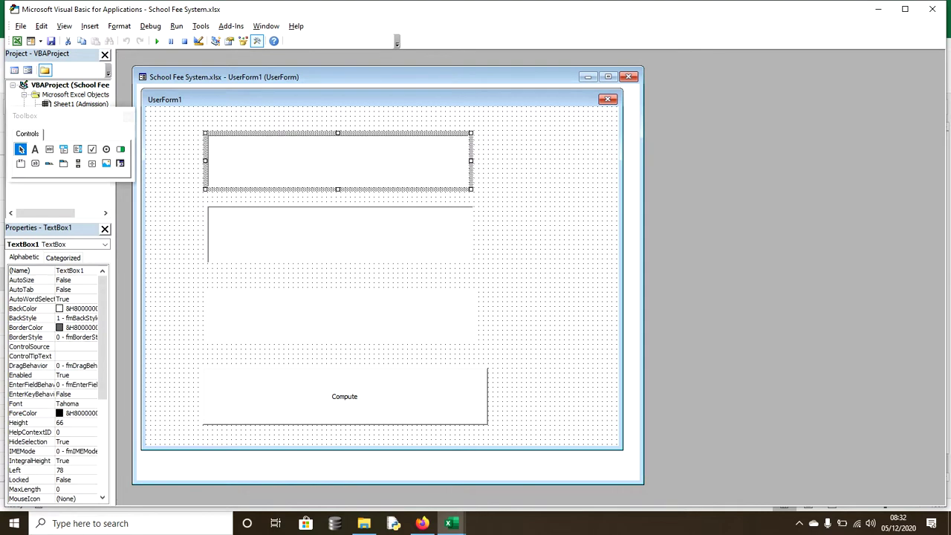
{"action": "key", "text": "F4"}
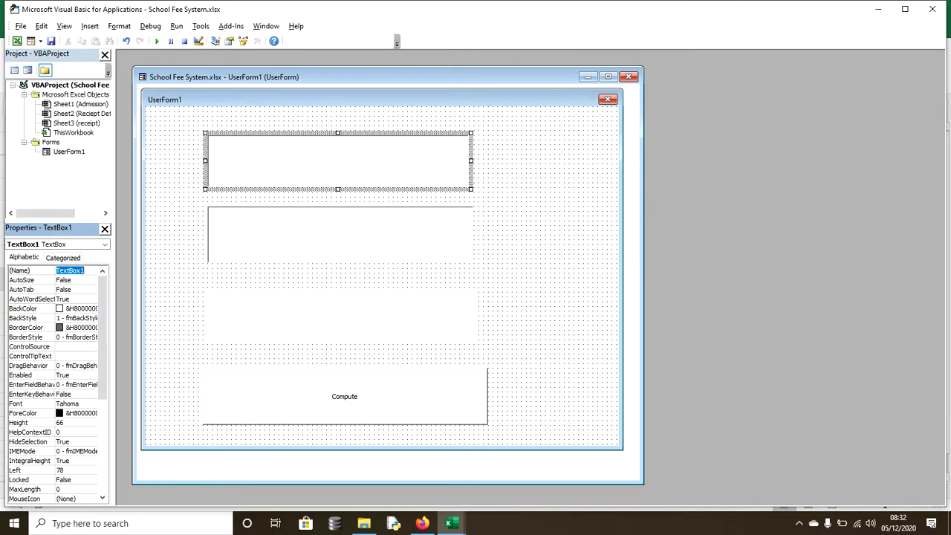
{"action": "left_click", "coordinate": [550, 312]}
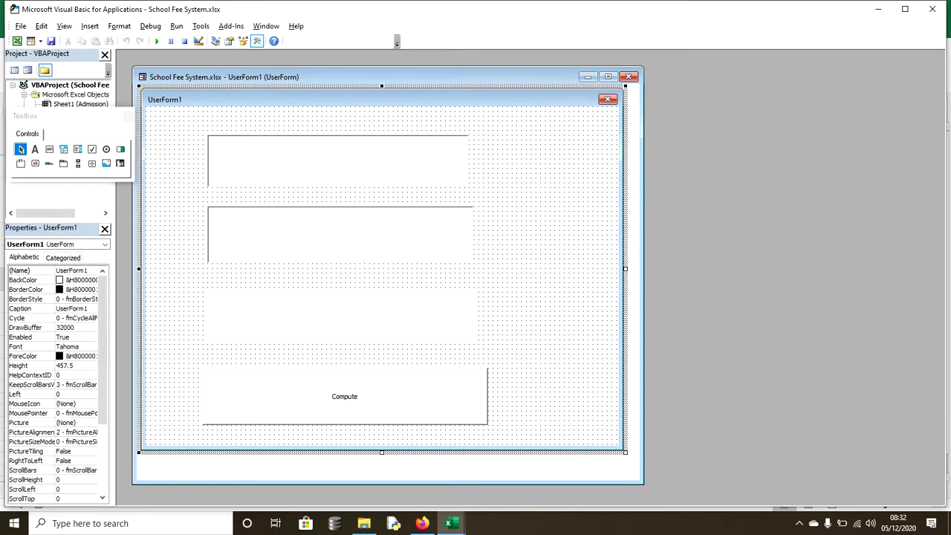
{"action": "left_click", "coordinate": [338, 160]}
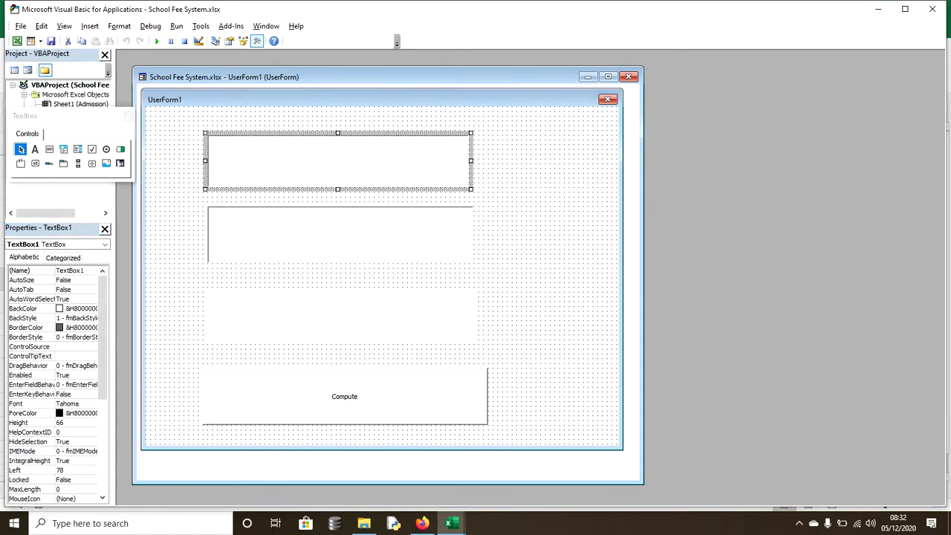
{"action": "left_click", "coordinate": [340, 235]}
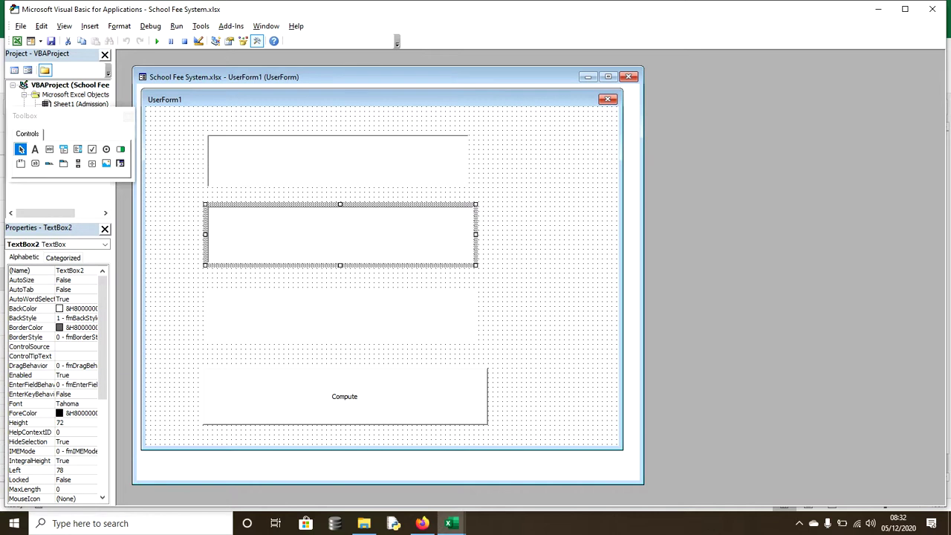
- In the Compute button's Click code, type Dim num1, num2 As Integer and start num1 = Val(TextBox1.Text)
{"action": "left_click", "coordinate": [342, 317]}
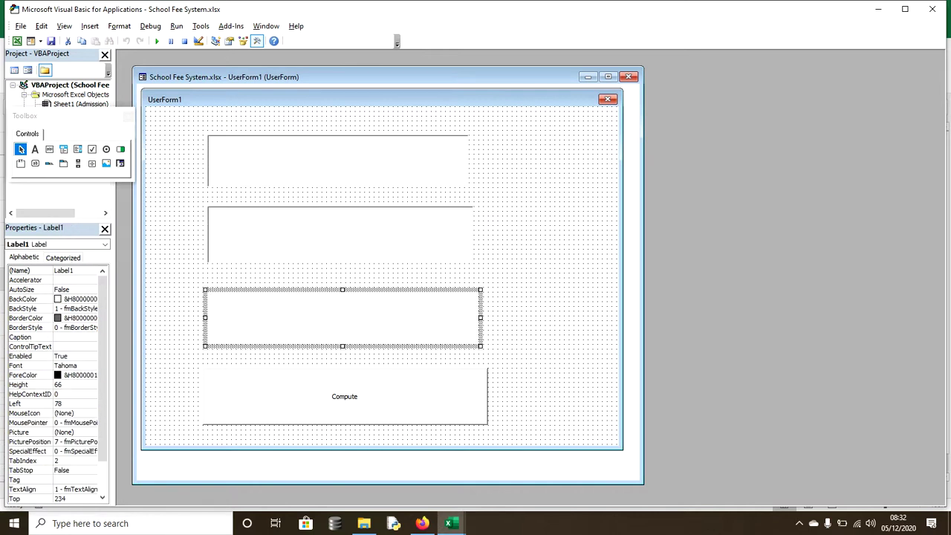
{"action": "double_click", "coordinate": [344, 396]}
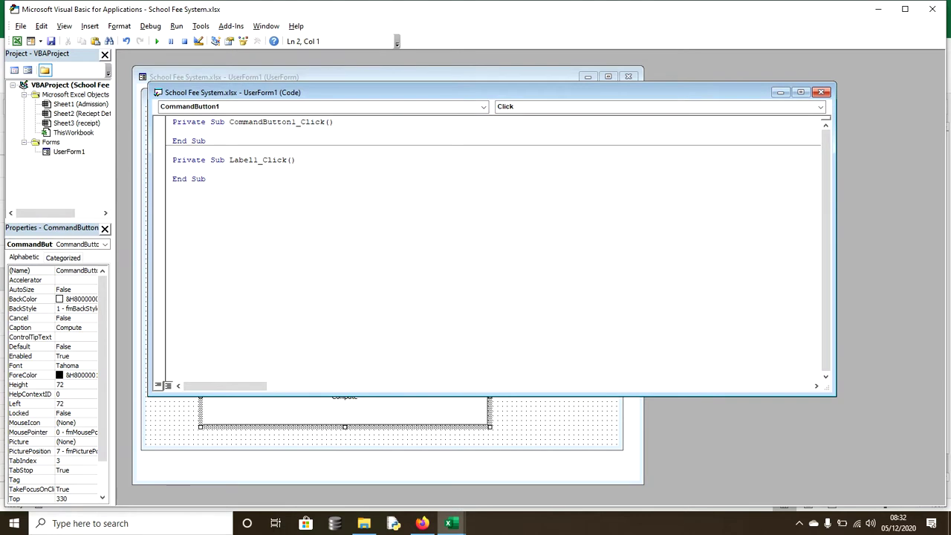
{"action": "type", "text": "dim"}
{"action": "type", "text": "num1, num2 as inte"}
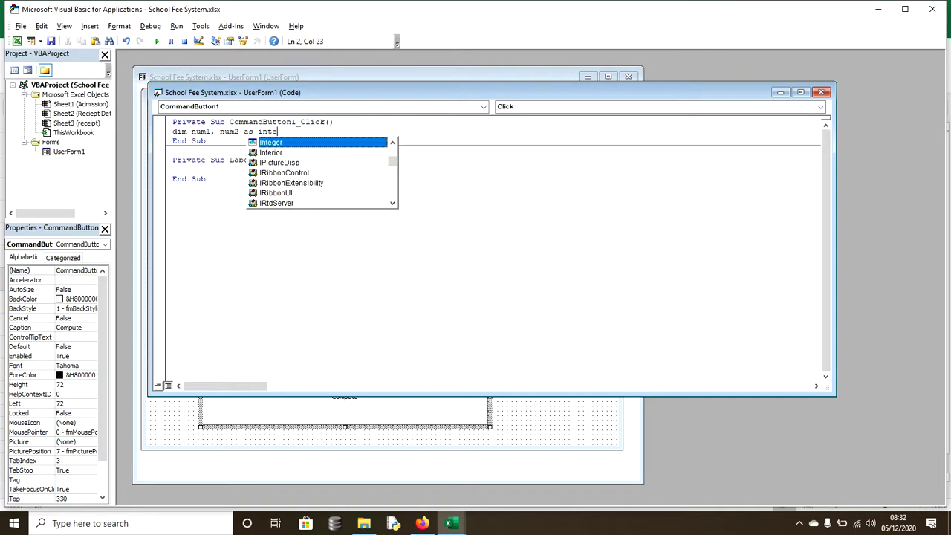
{"action": "type", "text": "ger"}
{"action": "key", "text": "Return"}
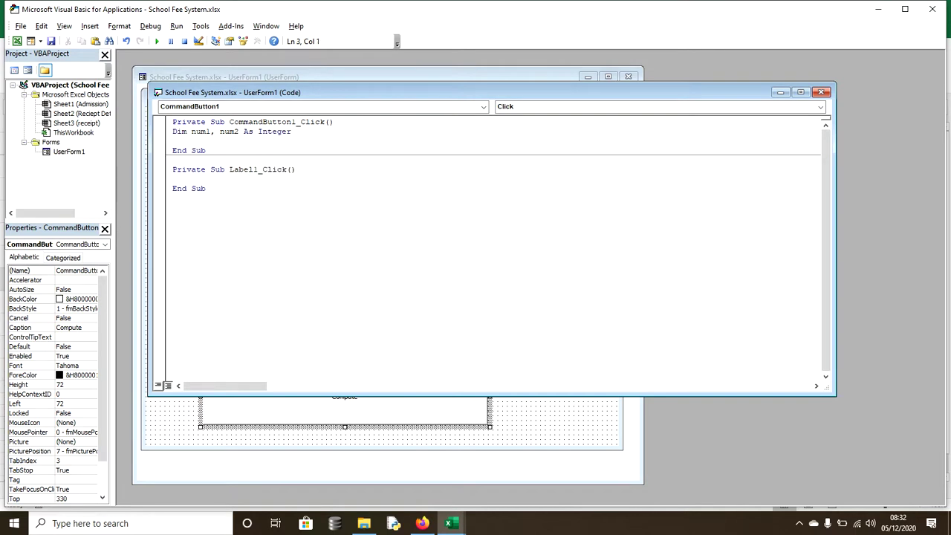
{"action": "type", "text": "num"}
{"action": "type", "text": "1 ="}
{"action": "type", "text": " val"}
{"action": "type", "text": "()"}
{"action": "type", "text": "TextBox1."}
{"action": "type", "text": "Te"}
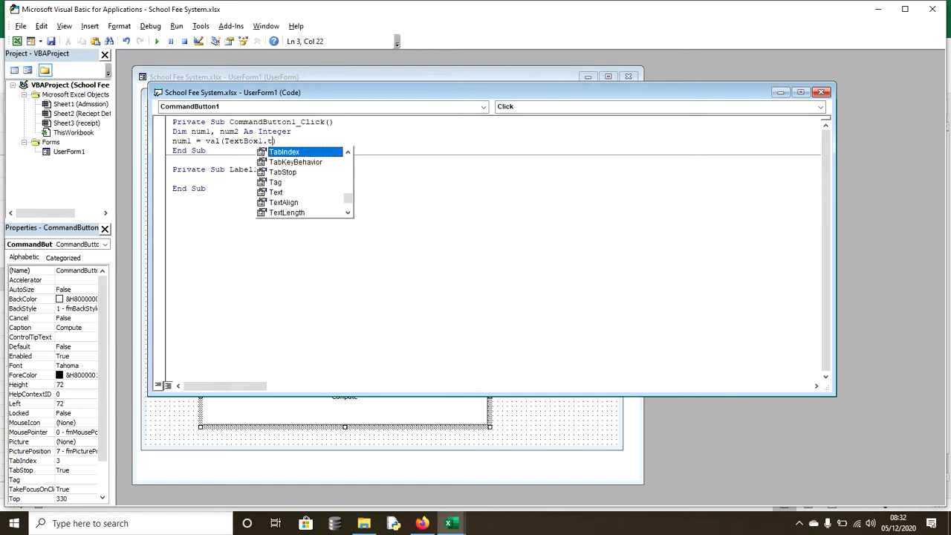
{"action": "key", "text": "Return"}
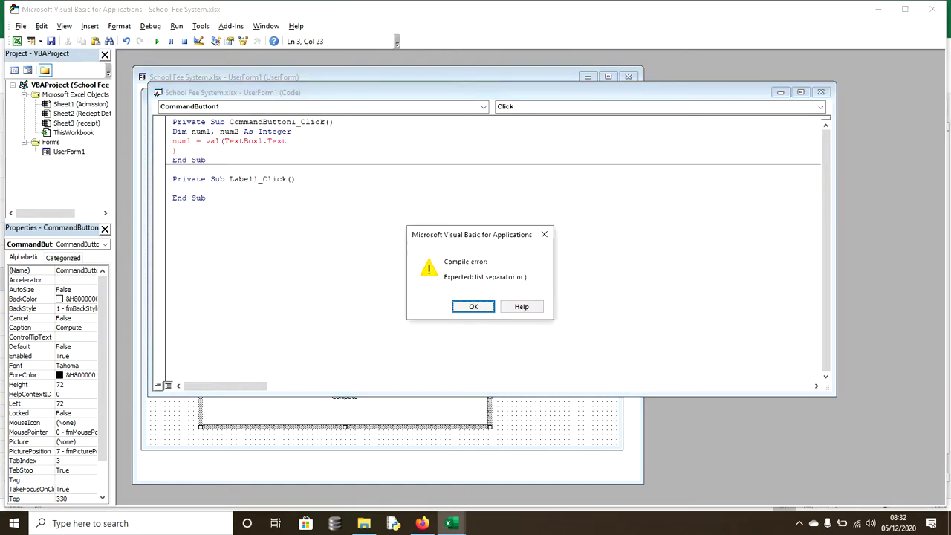
- Dismiss the compile error and repair the num1 = Val(TextBox1.Text) line
{"action": "key", "text": "Return"}
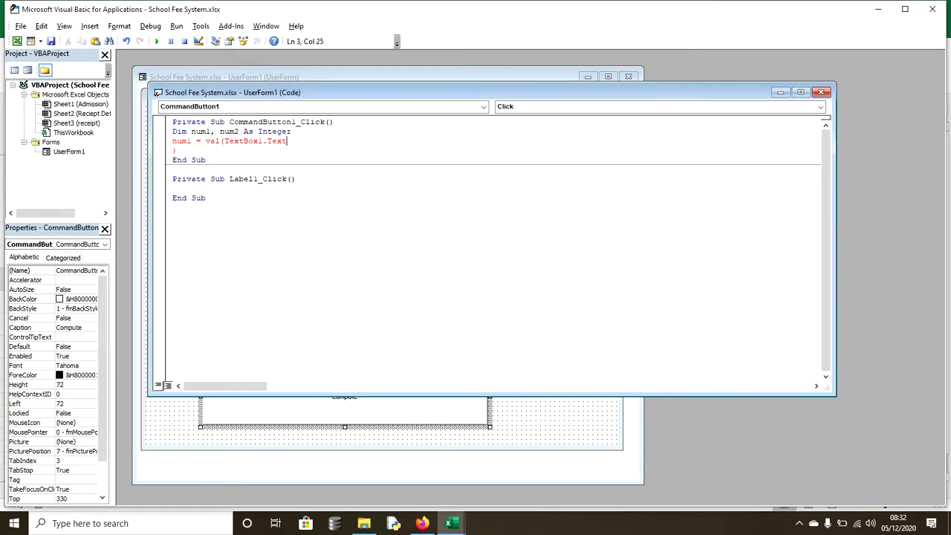
{"action": "key", "text": "Delete"}
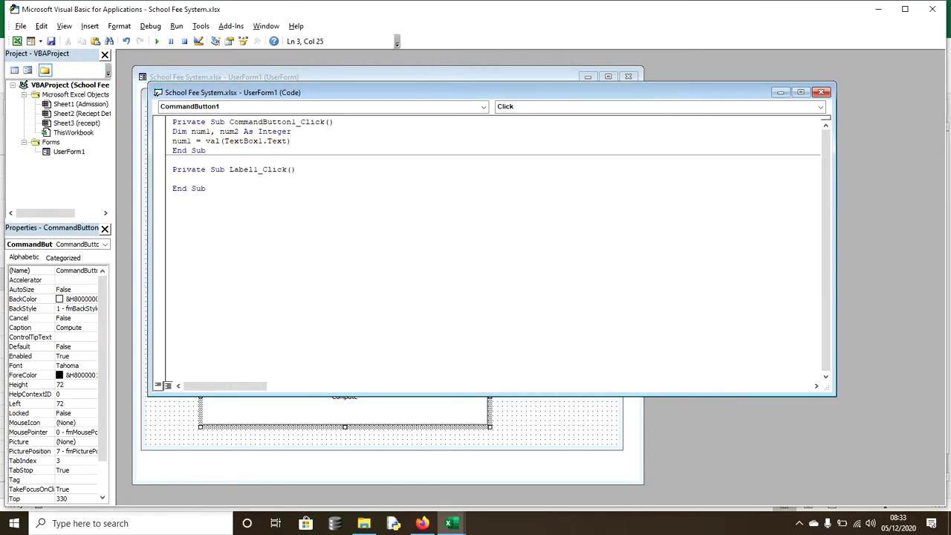
{"action": "key", "text": "shift+Left"}
{"action": "key", "text": "shift+Left"}
{"action": "key", "text": "shift+Left"}
{"action": "key", "text": "shift+Left"}
{"action": "key", "text": "shift+Left"}
{"action": "key", "text": "ctrl+x"}
{"action": "key", "text": "End"}
{"action": "key", "text": "ctrl+v"}
{"action": "key", "text": "ctrl+z"}
- Duplicate the num1 line and edit the copy into num2 = Val(TextBox2.Text)
{"action": "key", "text": "shift+Home"}
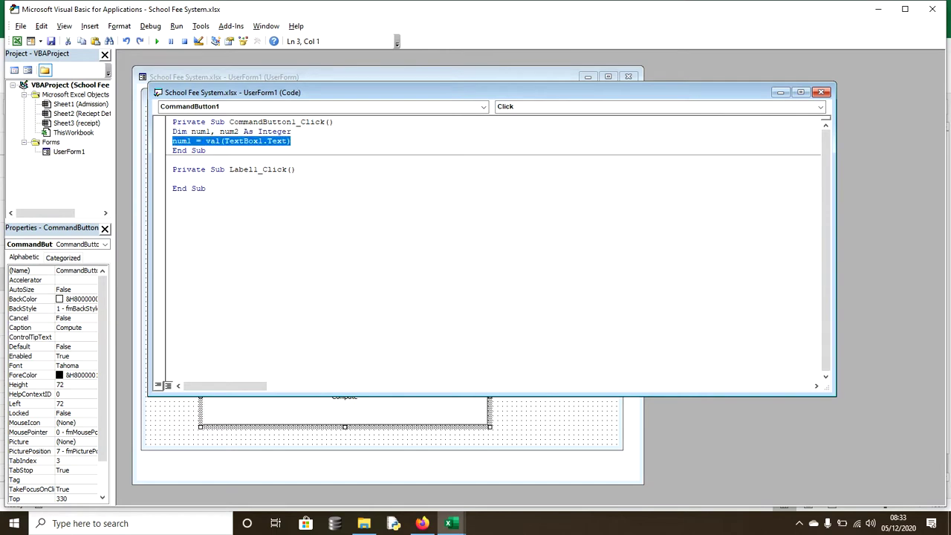
{"action": "key", "text": "End"}
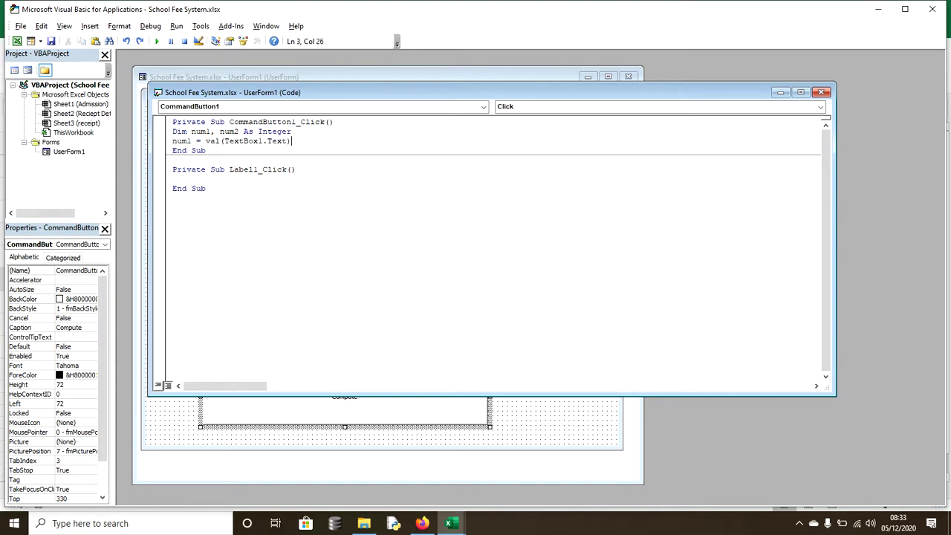
{"action": "key", "text": "Return"}
{"action": "key", "text": "ctrl+v"}
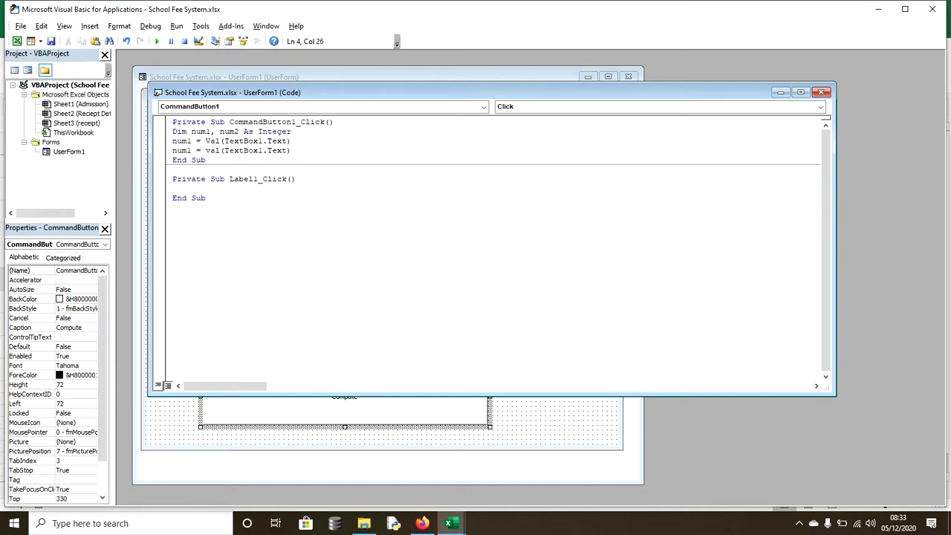
{"action": "left_click", "coordinate": [192, 151]}
{"action": "key", "text": "BackSpace"}
{"action": "type", "text": "2"}
{"action": "left_click", "coordinate": [263, 150]}
{"action": "key", "text": "BackSpace"}
{"action": "type", "text": "2"}
{"action": "left_click", "coordinate": [291, 150]}
{"action": "key", "text": "Return"}
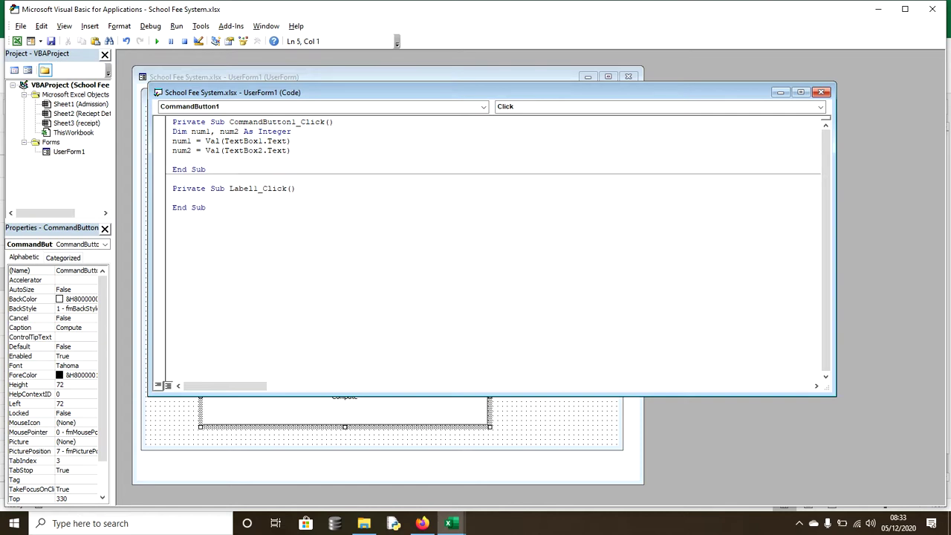
- Write Label1.Caption = num1+num2 as the last line of the Compute click code
{"action": "type", "text": "label1.cap"}
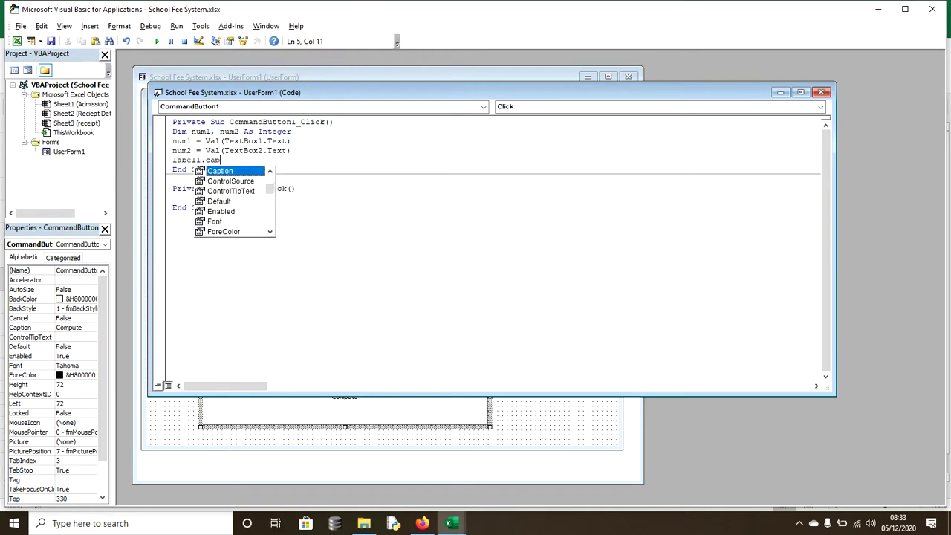
{"action": "key", "text": "Return"}
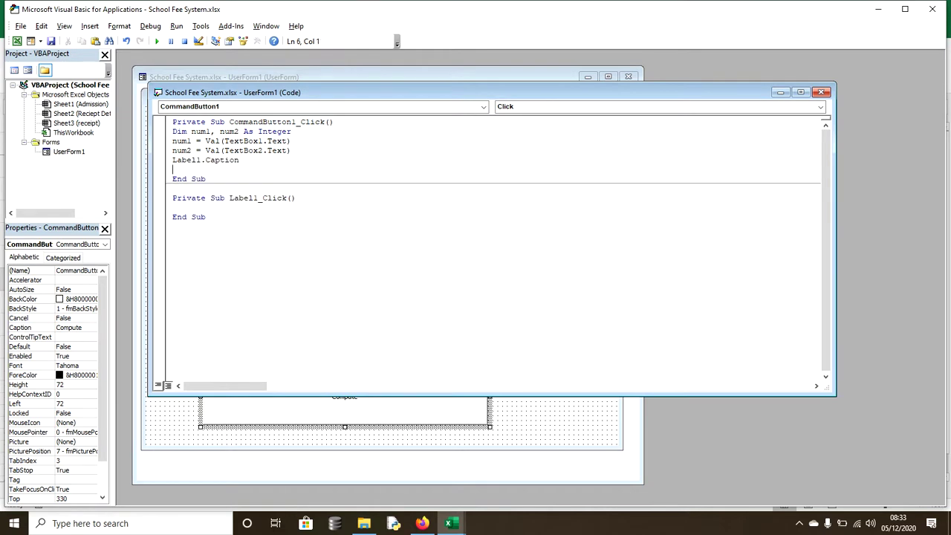
{"action": "key", "text": "BackSpace"}
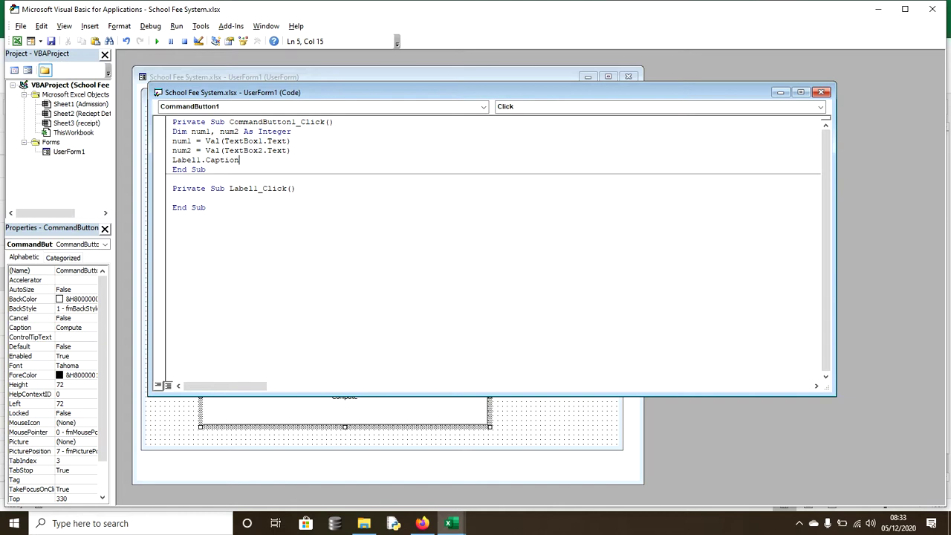
{"action": "type", "text": "="}
{"action": "type", "text": "num1+num2"}
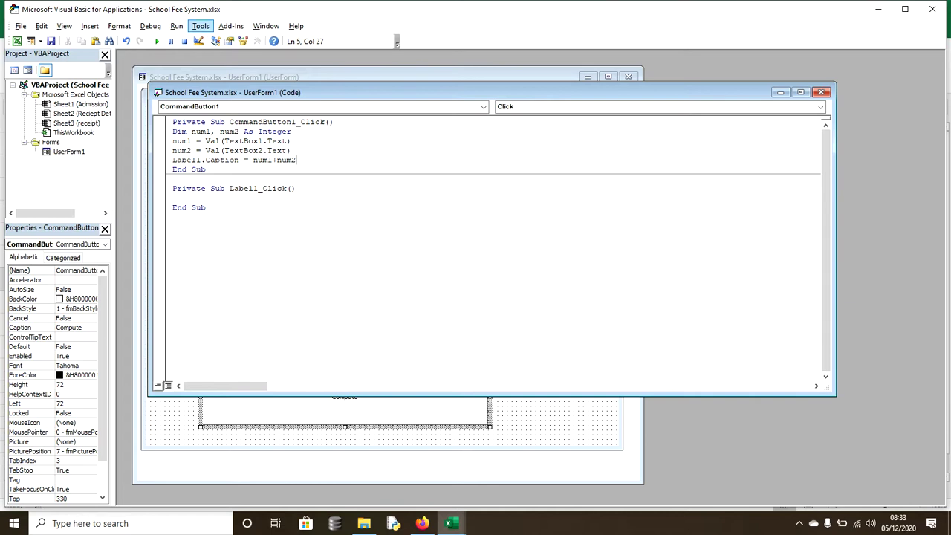
{"action": "left_click", "coordinate": [157, 42]}
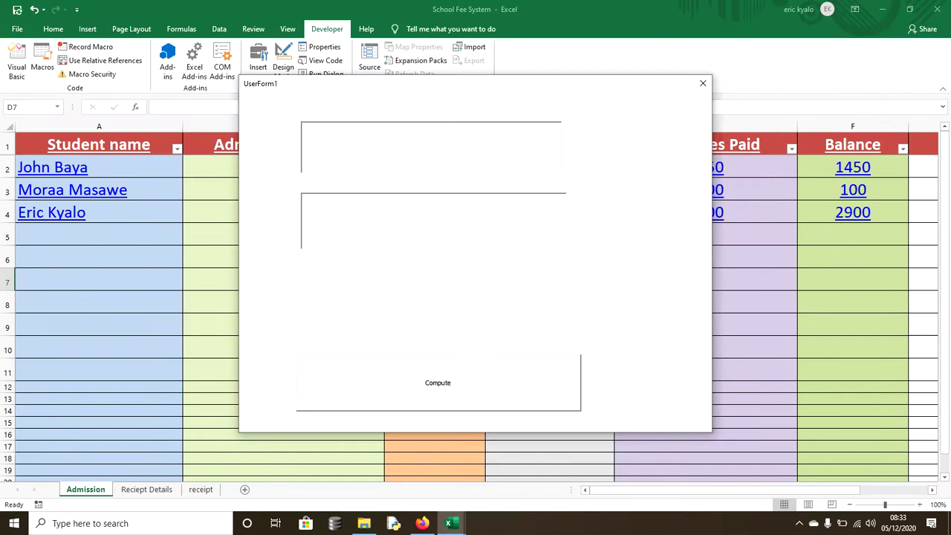
{"action": "type", "text": "40"}
{"action": "type", "text": "50"}
{"action": "key", "text": "Tab"}
{"action": "key", "text": "Return"}
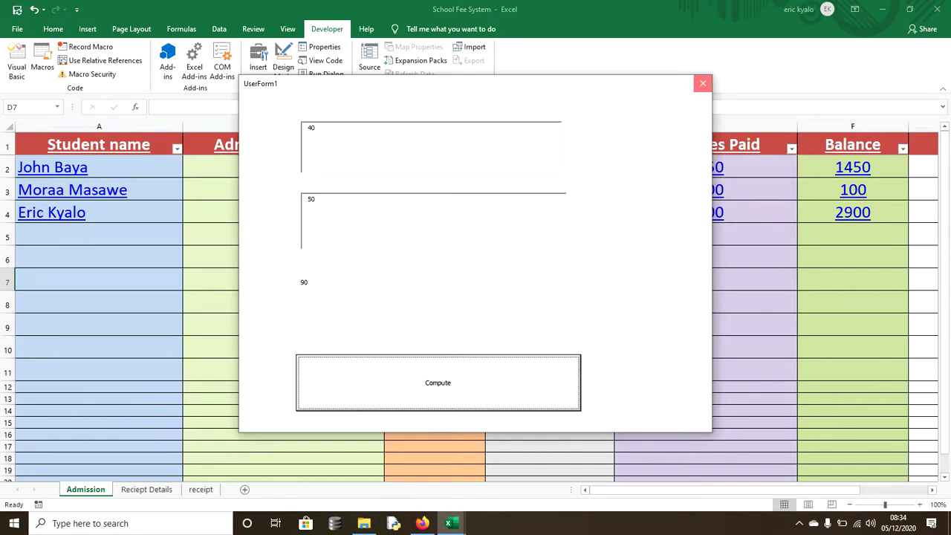
{"action": "left_click", "coordinate": [703, 83]}
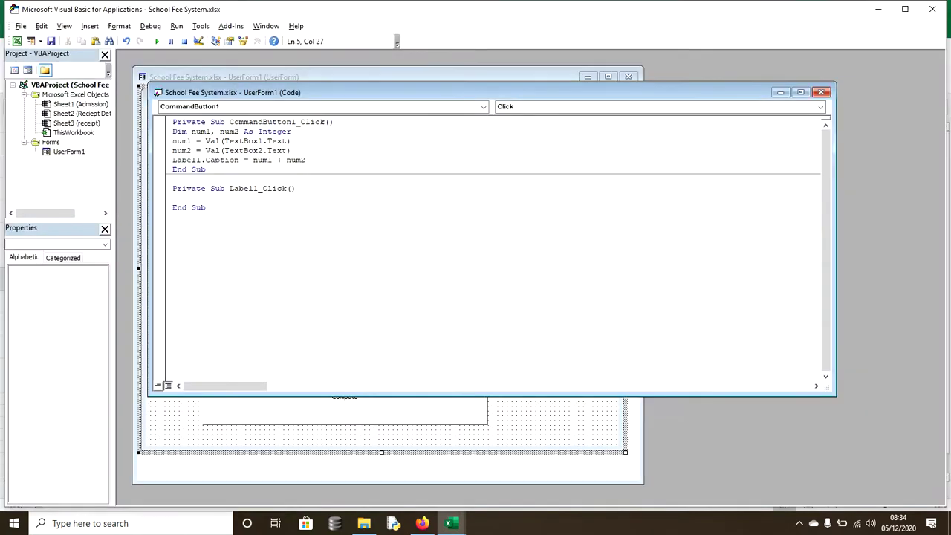
- Insert total = num1 + num2 and add total to the Dim declaration
{"action": "left_click_drag", "start_coordinate": [306, 160], "coordinate": [253, 160]}
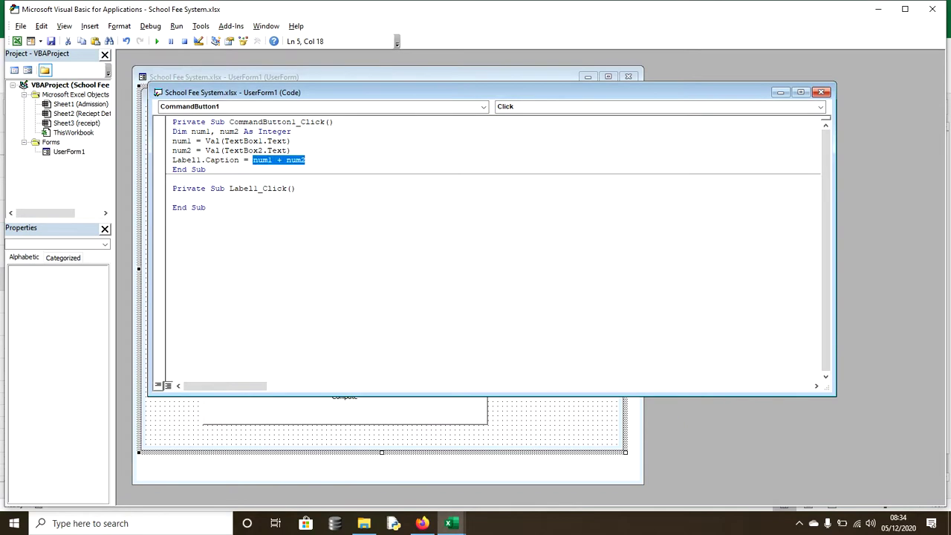
{"action": "key", "text": "BackSpace"}
{"action": "key", "text": "Down"}
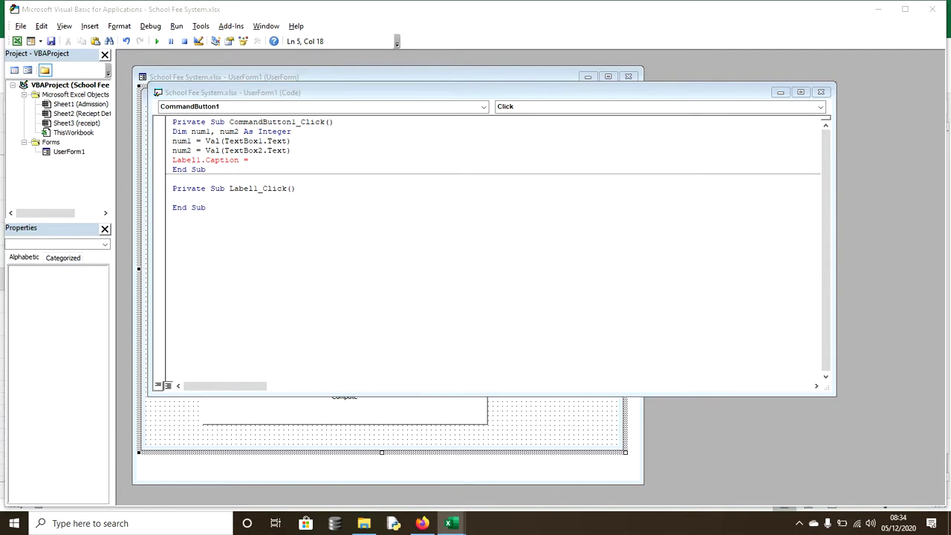
{"action": "key", "text": "Return"}
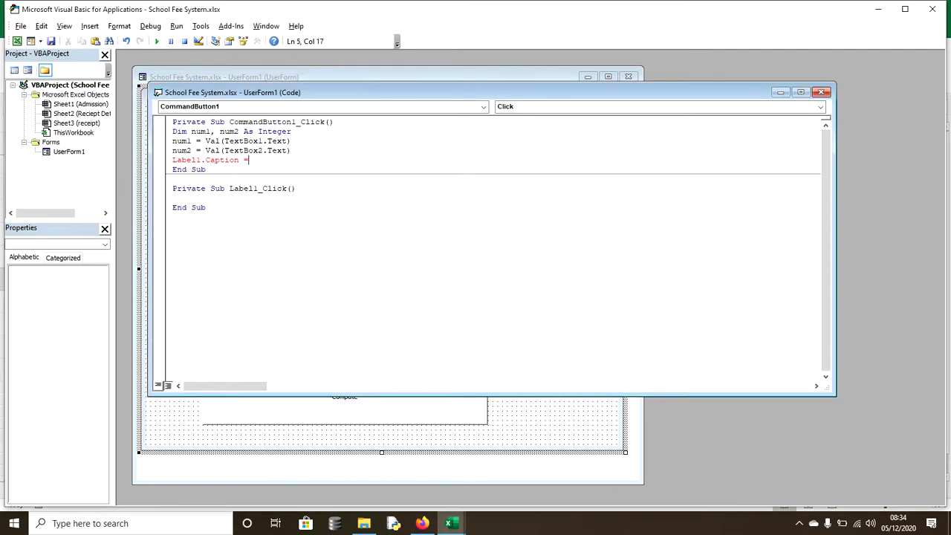
{"action": "left_click", "coordinate": [287, 150]}
{"action": "key", "text": "Return"}
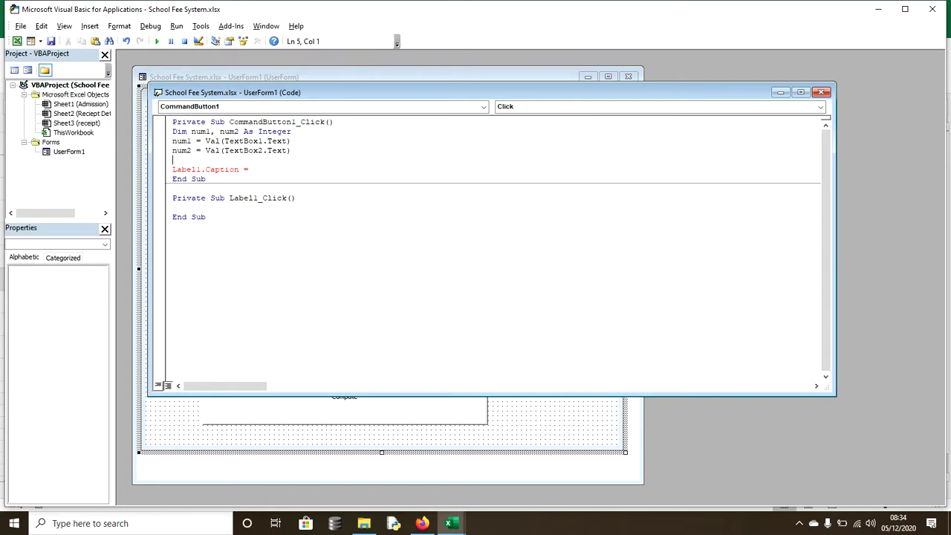
{"action": "type", "text": "total = num1 + num2"}
{"action": "left_click", "coordinate": [239, 132]}
{"action": "type", "text": ", "}
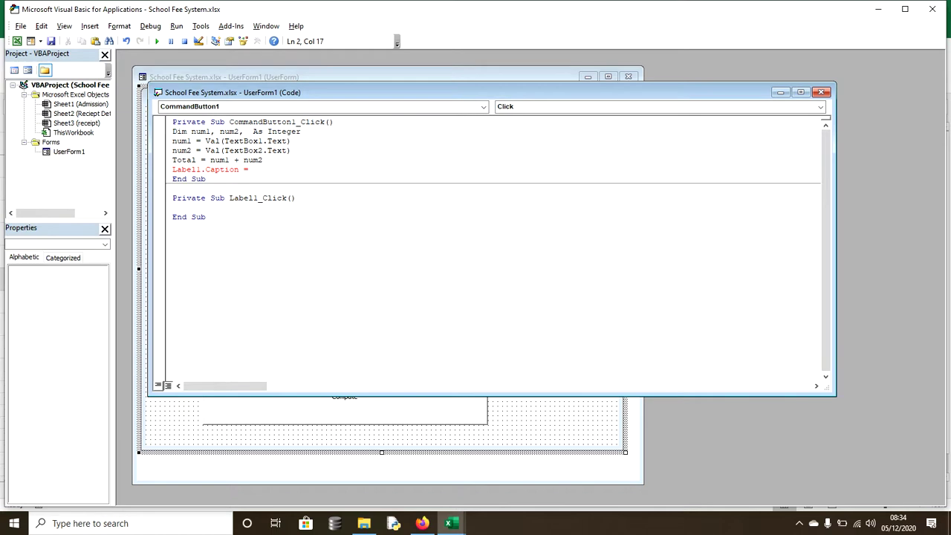
{"action": "type", "text": "total"}
- Rewrite the caption line as Label1.Caption = "Total" + total
{"action": "left_click", "coordinate": [250, 169]}
{"action": "type", "text": "\"\" +"}
{"action": "left_click", "coordinate": [258, 169]}
{"action": "type", "text": "M"}
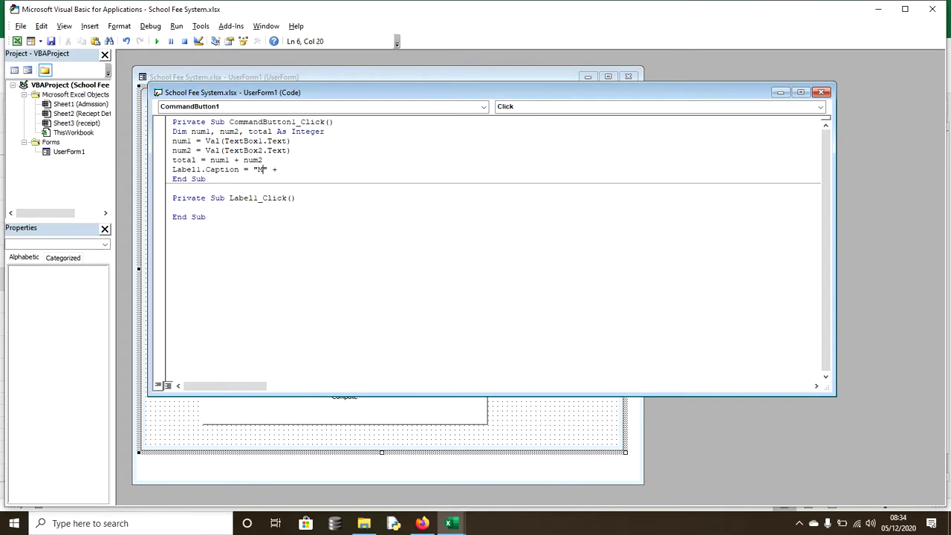
{"action": "type", "text": "y"}
{"action": "key", "text": "BackSpace"}
{"action": "key", "text": "BackSpace"}
{"action": "key", "text": "BackSpace"}
{"action": "type", "text": "t"}
{"action": "key", "text": "BackSpace"}
{"action": "type", "text": "Total"}
{"action": "key", "text": "shift+Left"}
{"action": "key", "text": "shift+Left"}
{"action": "type", "text": "con"}
{"action": "key", "text": "BackSpace"}
{"action": "key", "text": "BackSpace"}
{"action": "key", "text": "BackSpace"}
{"action": "type", "text": "+"}
{"action": "type", "text": " total"}
- Wrap total in str() so the caption reads "Total" + str(total), then run the form
{"action": "left_click", "coordinate": [300, 169]}
{"action": "type", "text": "str()"}
{"action": "key", "text": "shift+Left"}
{"action": "key", "text": "shift+Left"}
{"action": "key", "text": "shift+Left"}
{"action": "key", "text": "shift+Left"}
{"action": "key", "text": "shift+Left"}
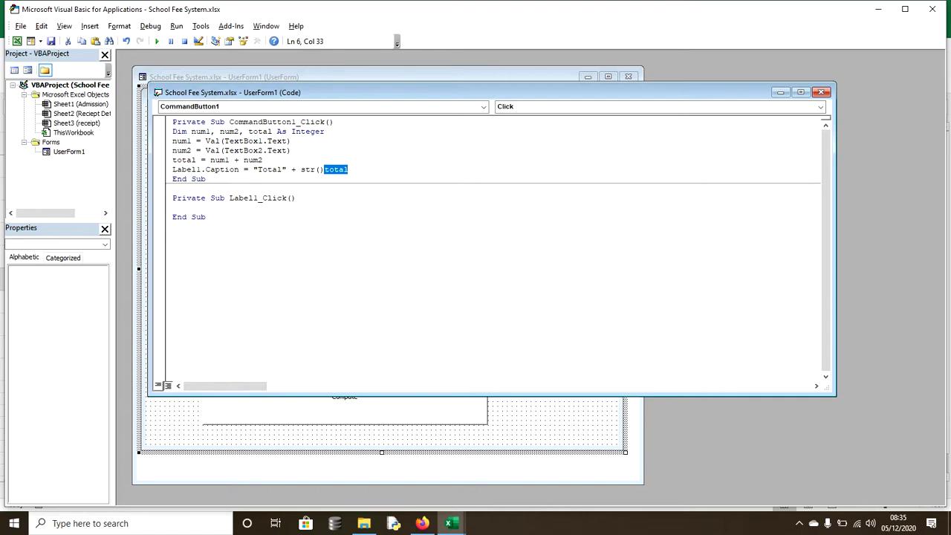
{"action": "key", "text": "ctrl+x"}
{"action": "key", "text": "ctrl+v"}
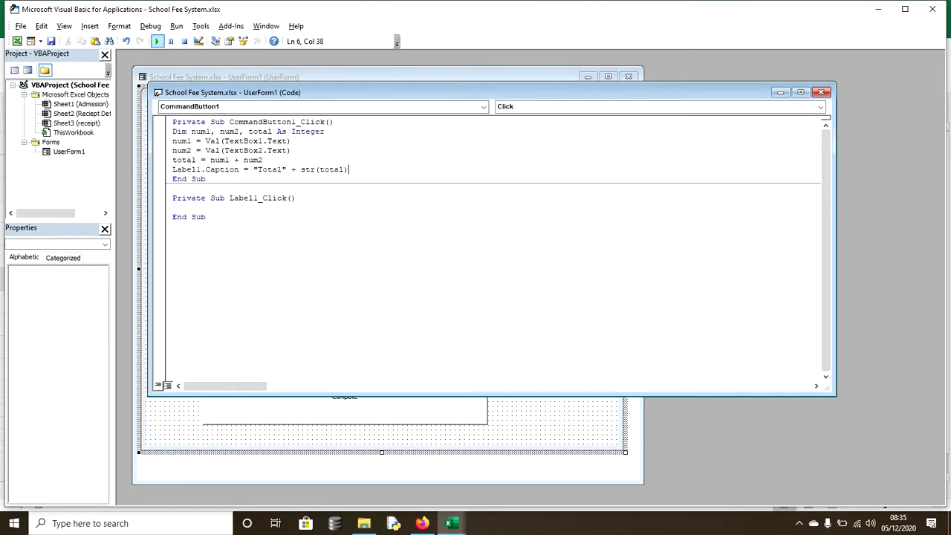
{"action": "left_click", "coordinate": [157, 41]}
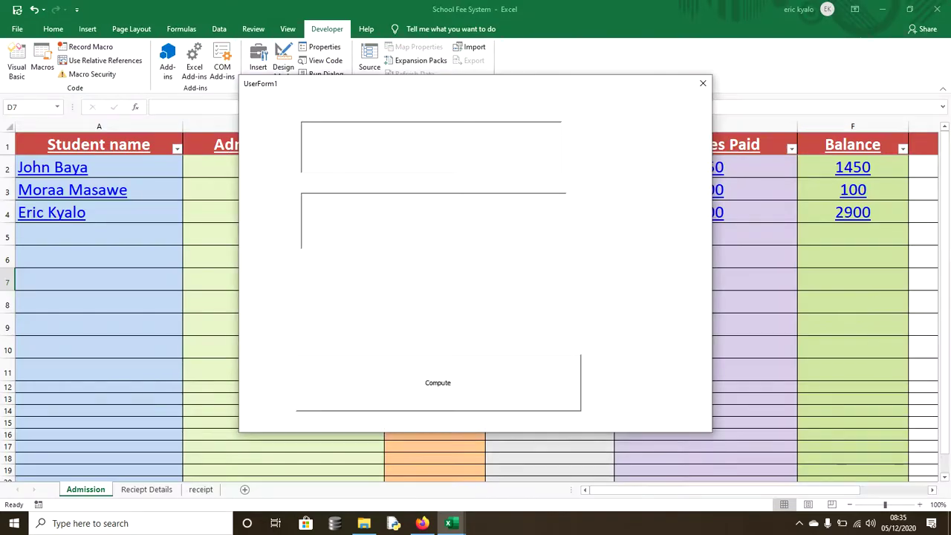
{"action": "type", "text": "49"}
{"action": "type", "text": "36"}
{"action": "key", "text": "Tab"}
{"action": "key", "text": "Return"}
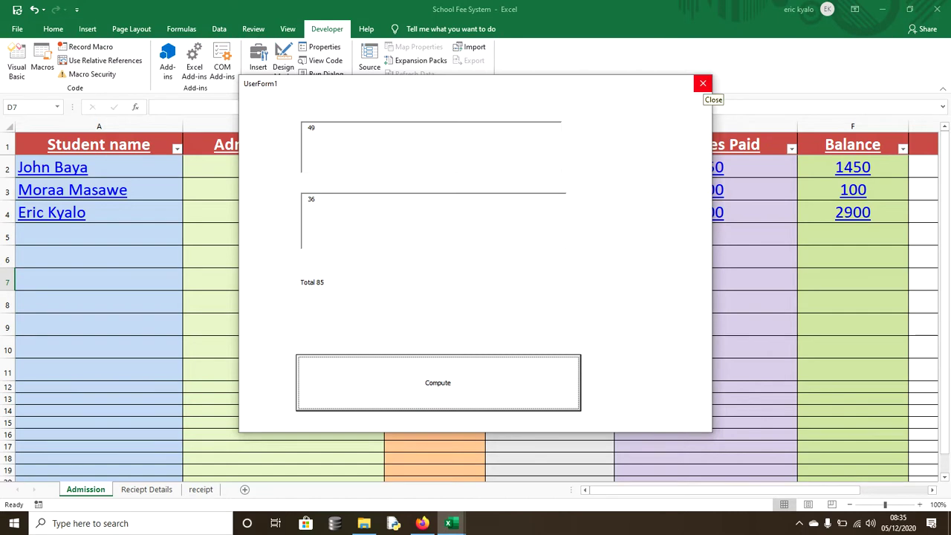
- Close the running UserForm, its code window, and the Visual Basic editor
{"action": "left_click", "coordinate": [701, 83]}
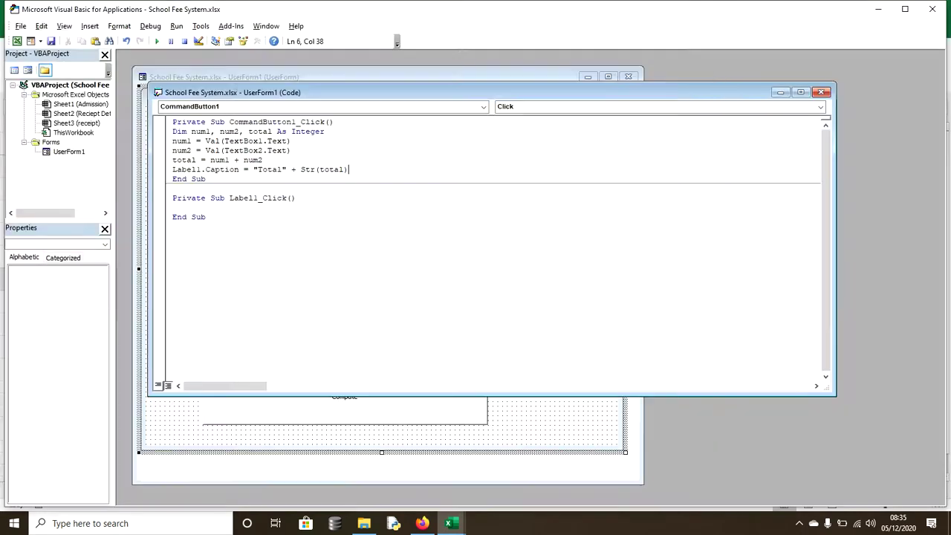
{"action": "left_click", "coordinate": [820, 92]}
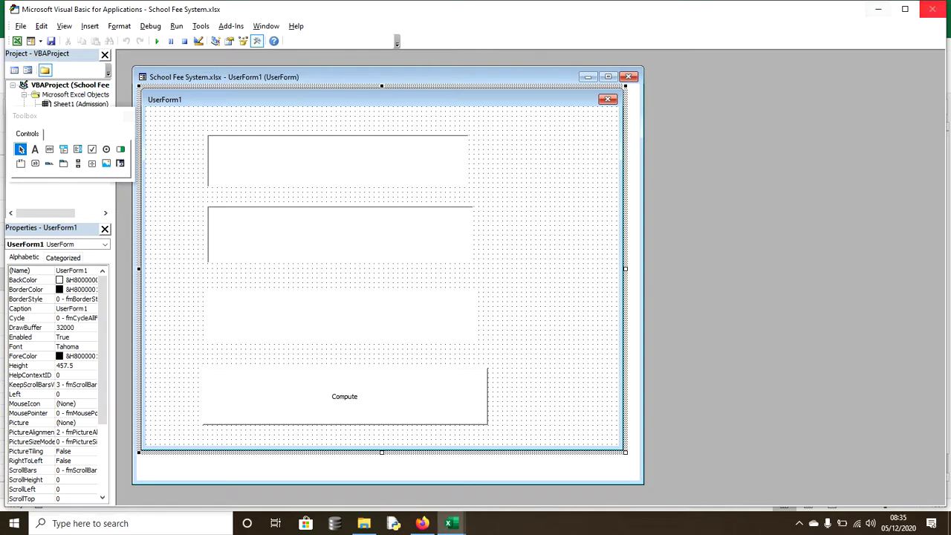
{"action": "left_click", "coordinate": [932, 9]}
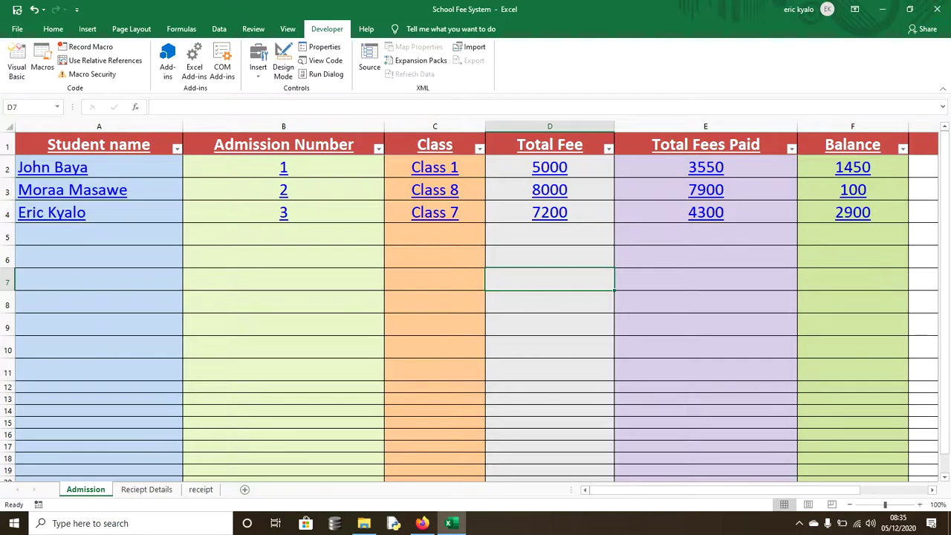
{"action": "left_click", "coordinate": [146, 489]}
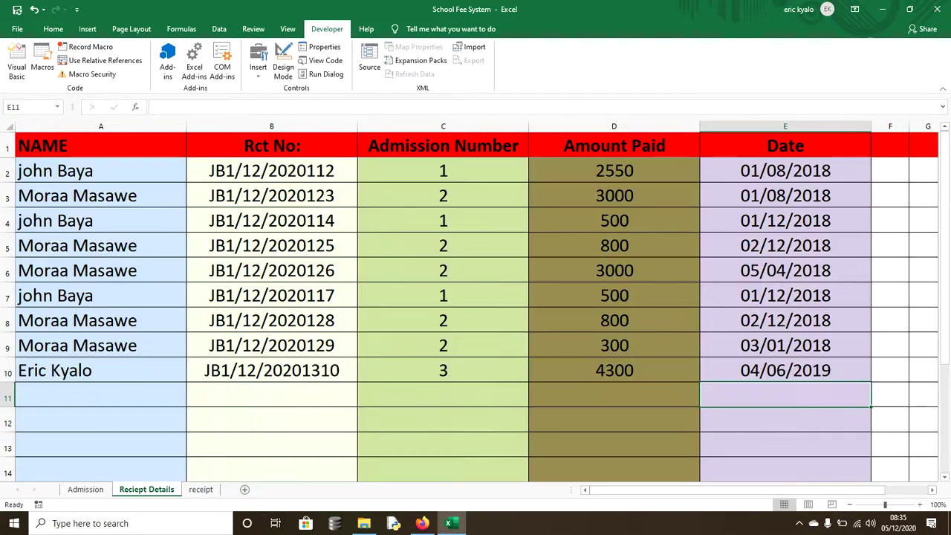
{"action": "left_click", "coordinate": [200, 489]}
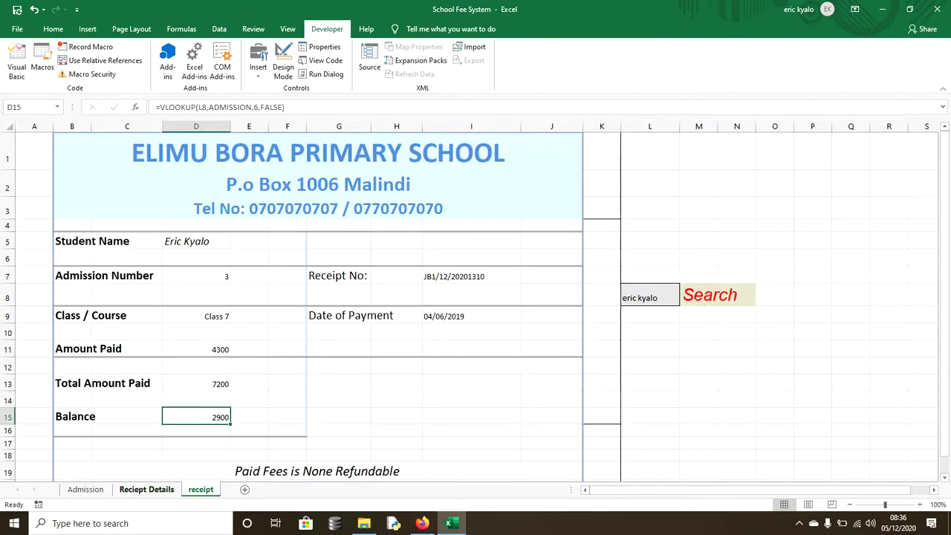
{"action": "key", "text": "ctrl+Page_Up"}
{"action": "key", "text": "ctrl+Page_Up"}
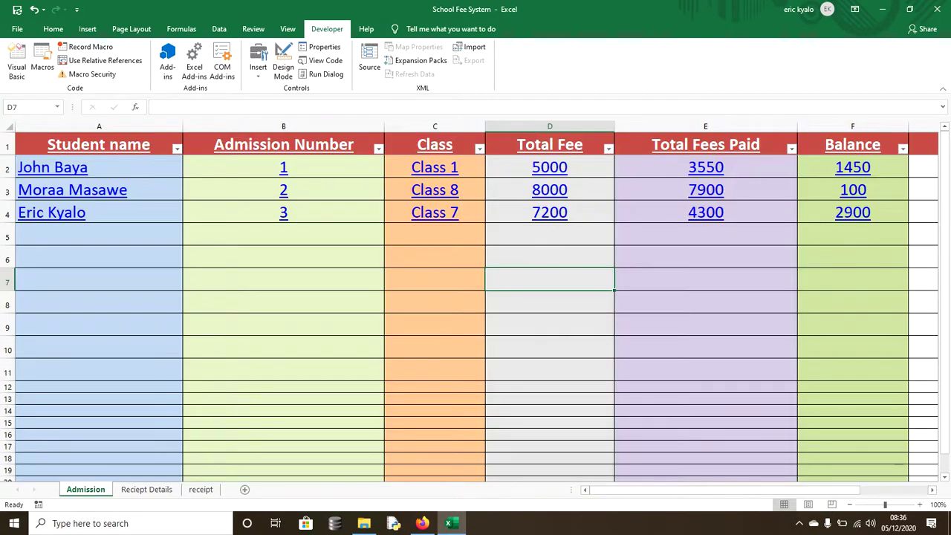
{"action": "left_click", "coordinate": [435, 300]}
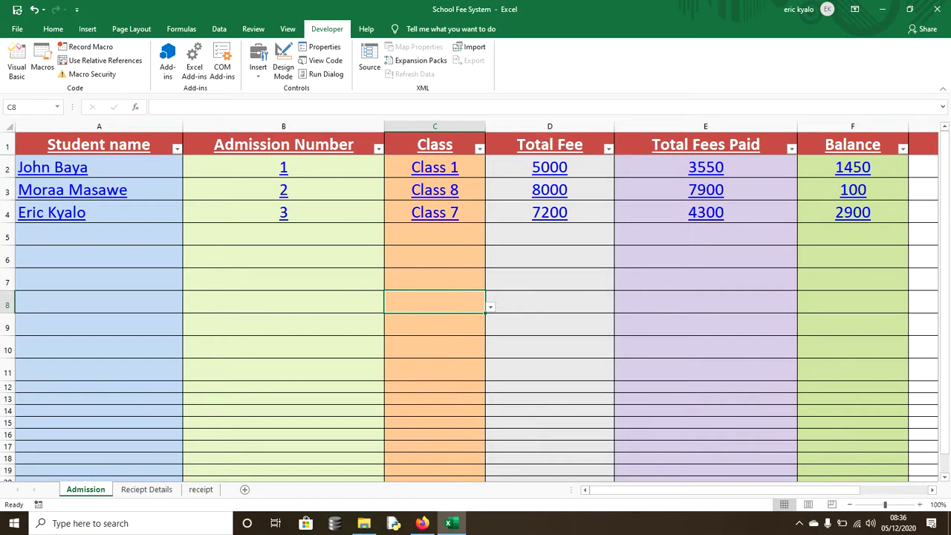